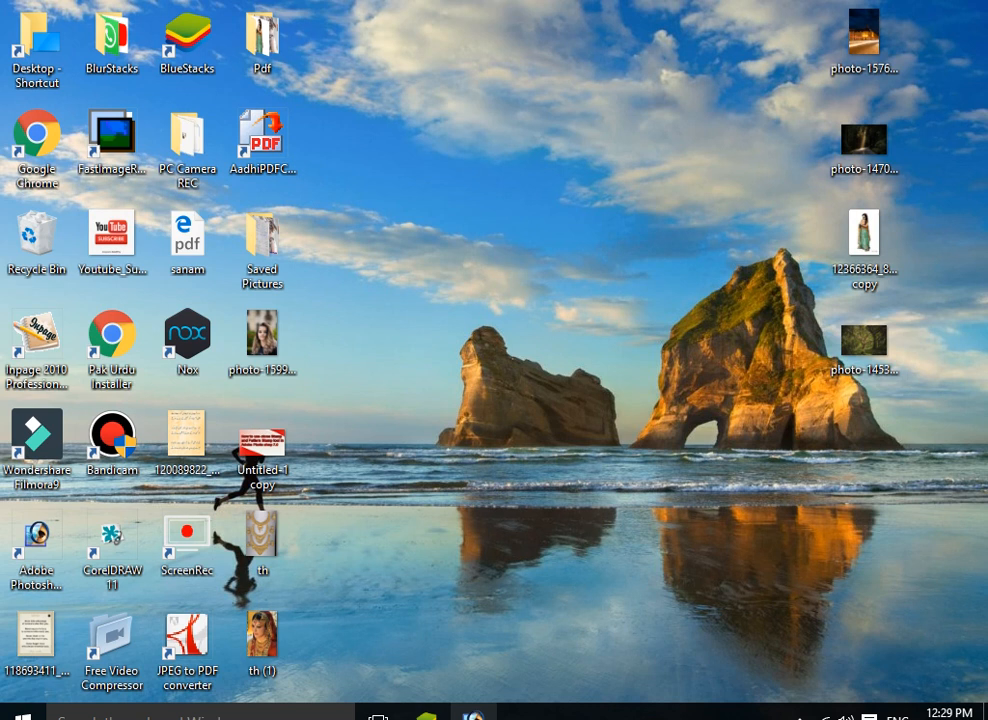
# - Launch Adobe Photoshop and show the list of eraser tool variants
pyautogui.doubleClick(41, 547)
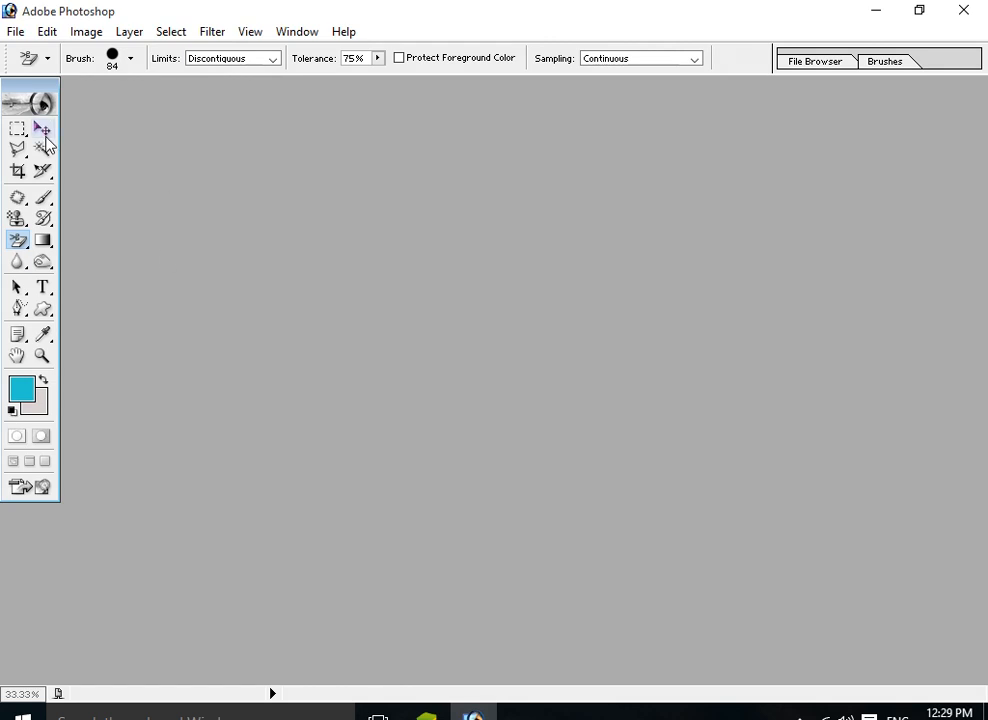
pyautogui.click(26, 248)
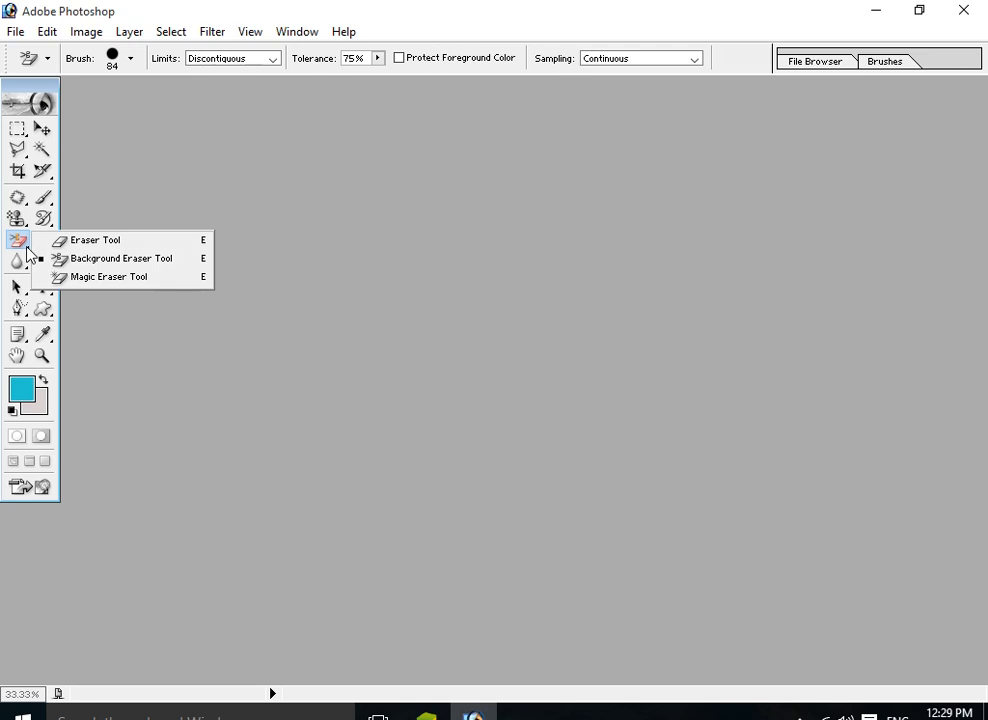
pyautogui.click(15, 250)
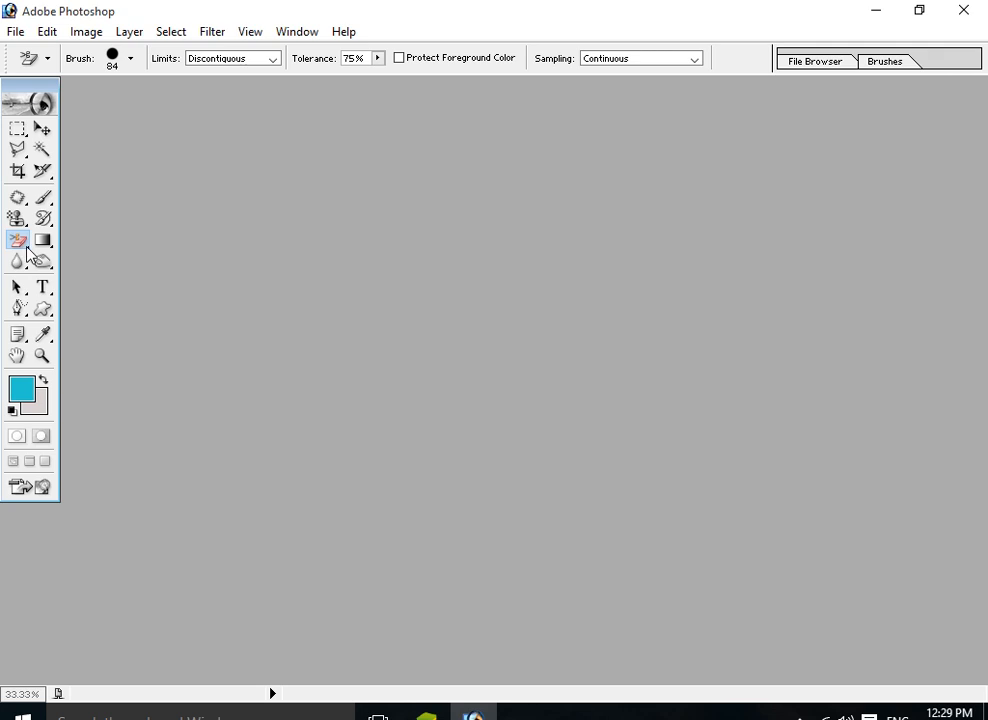
pyautogui.click(27, 248)
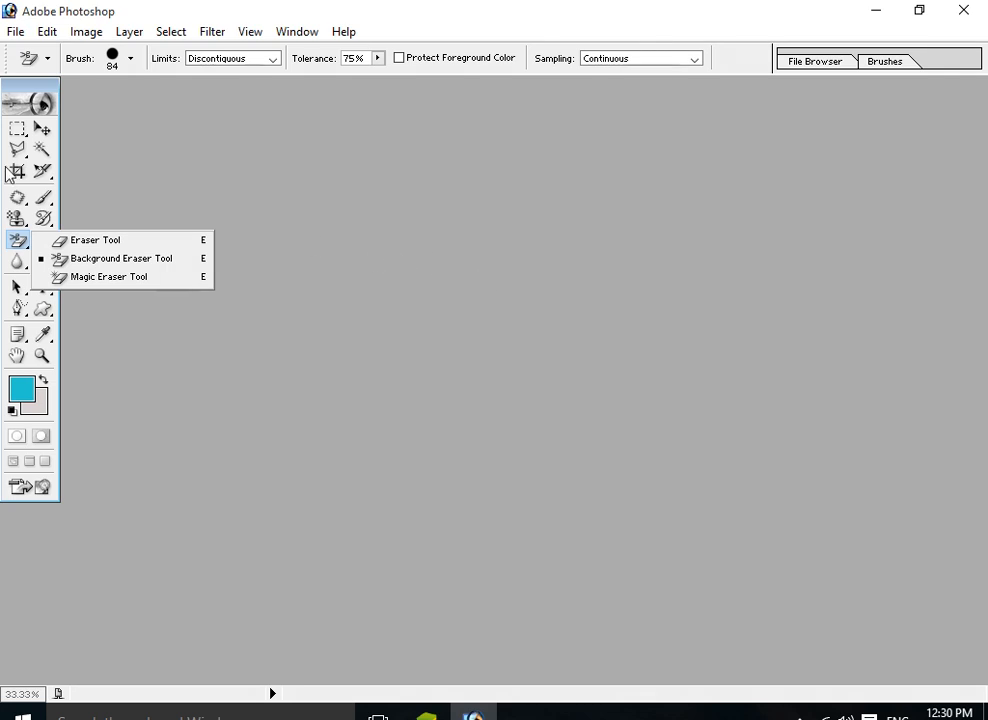
# - Open the Output_2 image from the Pdf folder, reposition its window and close it again
pyautogui.click(15, 32)
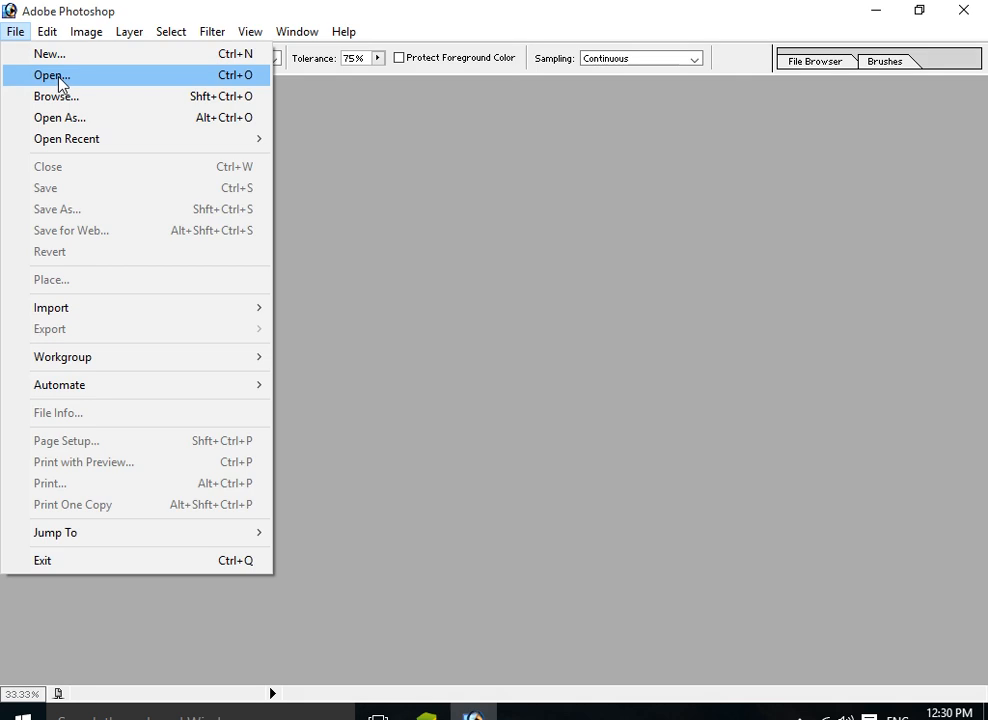
pyautogui.click(58, 77)
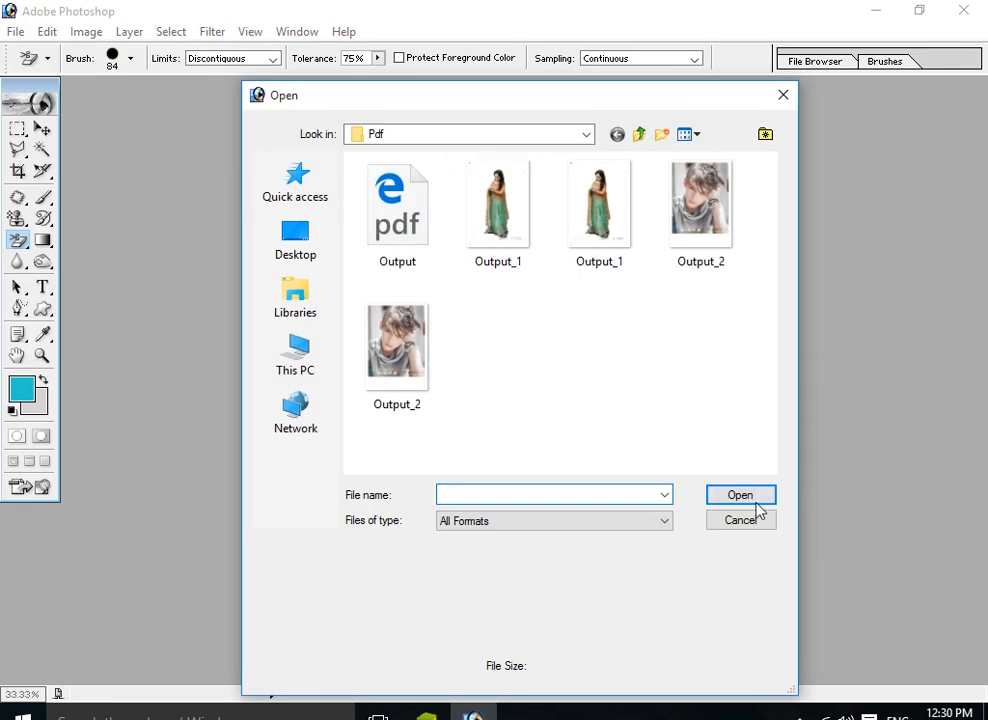
pyautogui.click(710, 207)
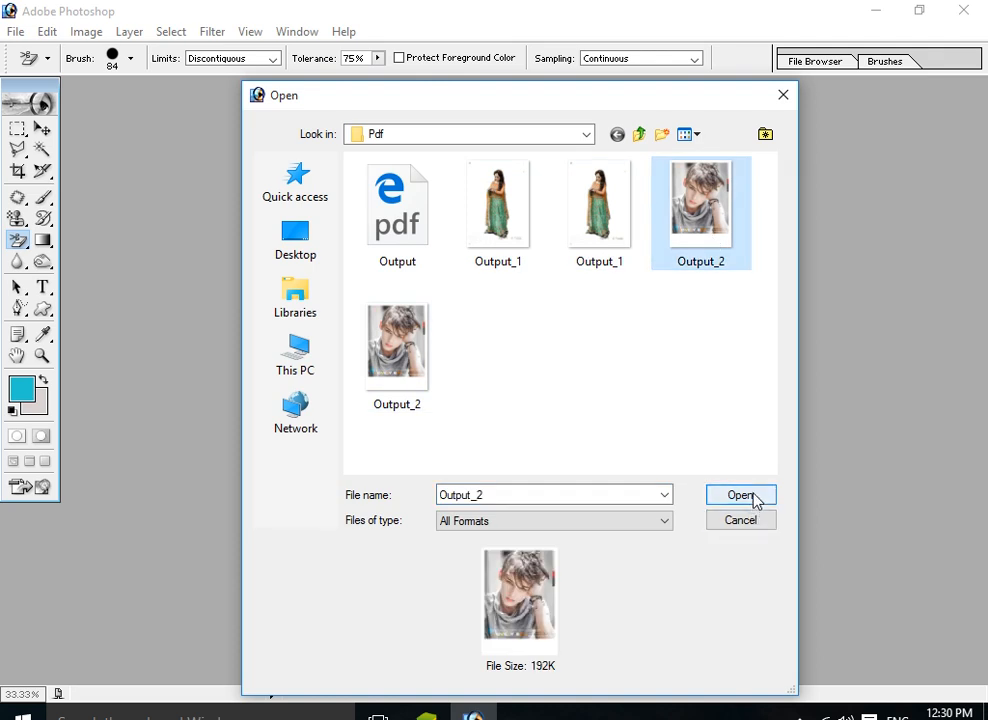
pyautogui.click(752, 495)
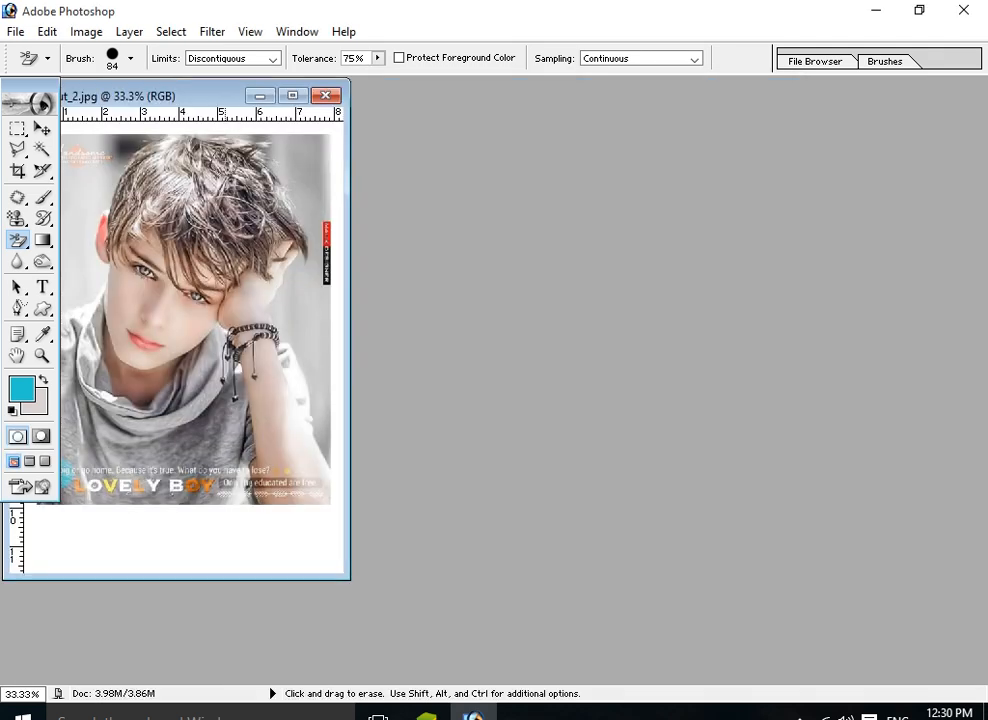
pyautogui.moveTo(202, 96); pyautogui.dragTo(422, 151)
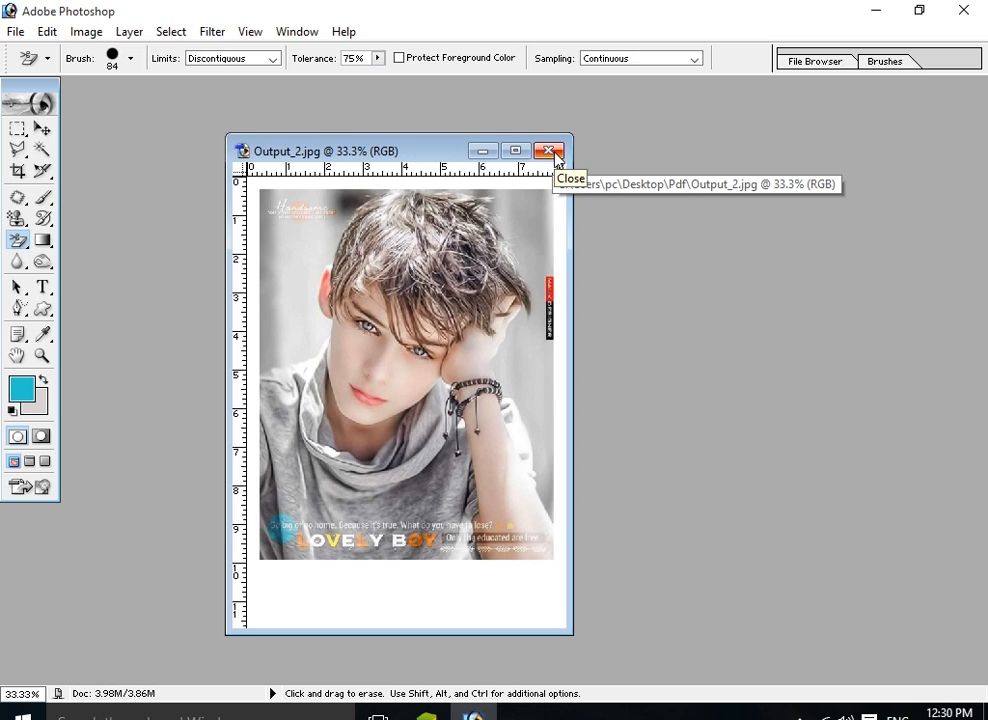
pyautogui.click(548, 151)
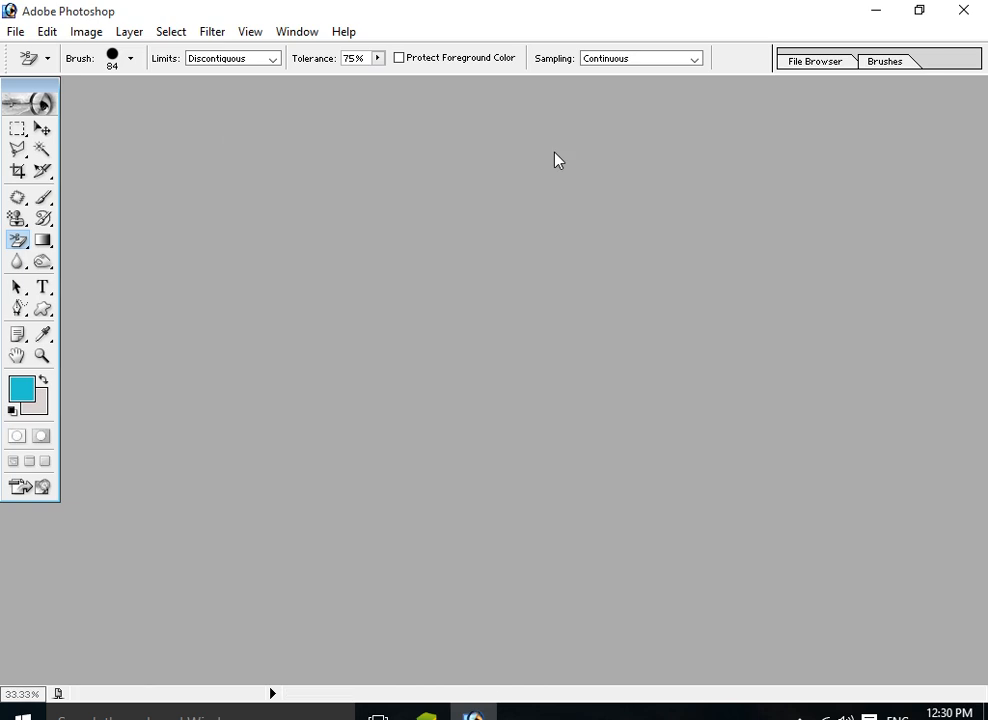
# - Open the boy's portrait Output_2 from the Pdf folder and move its window well clear of the toolbox
pyautogui.doubleClick(426, 267)
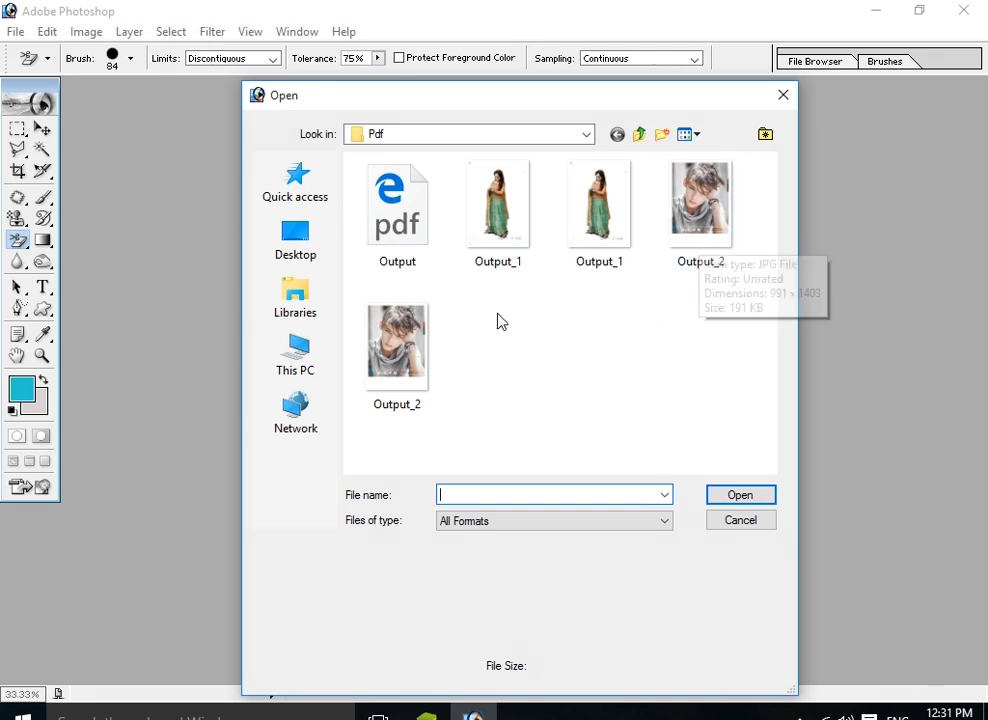
pyautogui.click(705, 205)
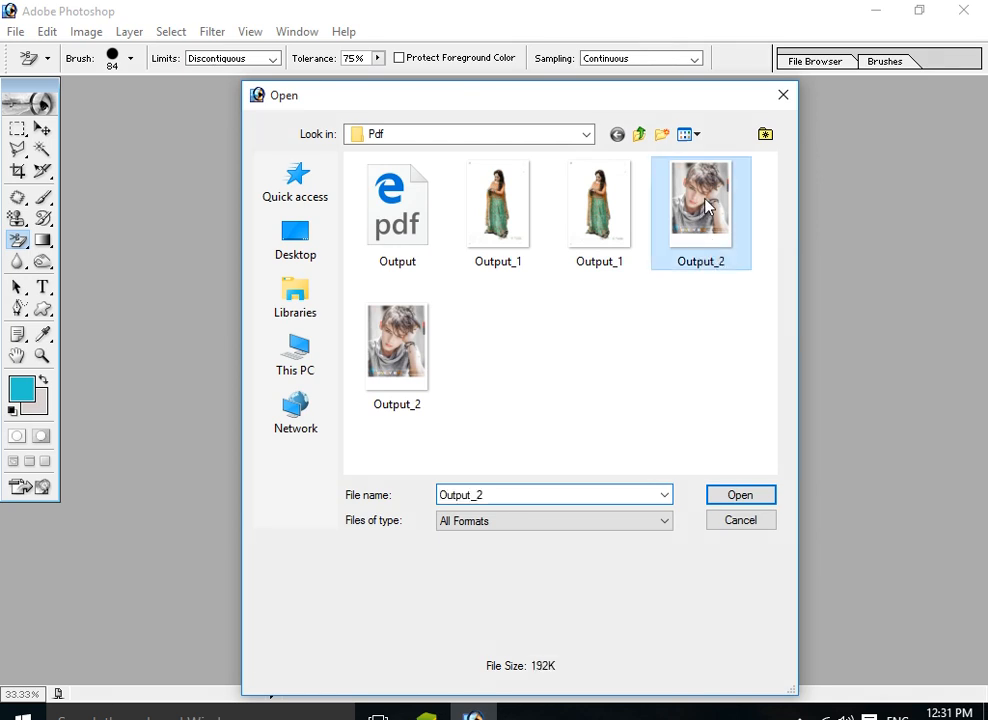
pyautogui.click(756, 499)
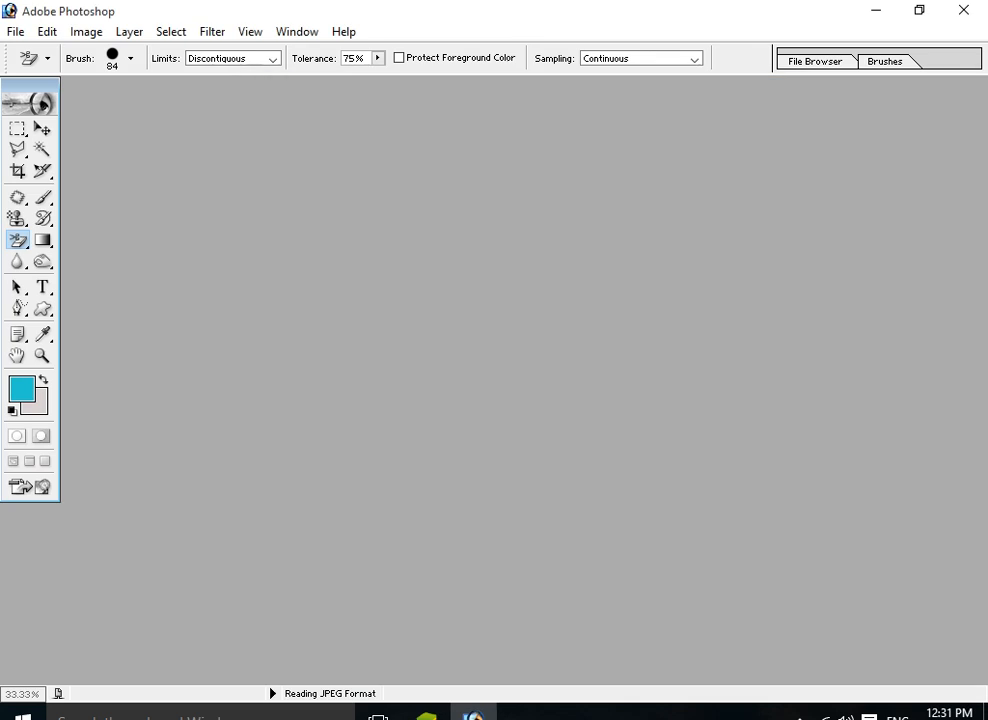
pyautogui.moveTo(183, 103); pyautogui.dragTo(570, 154)
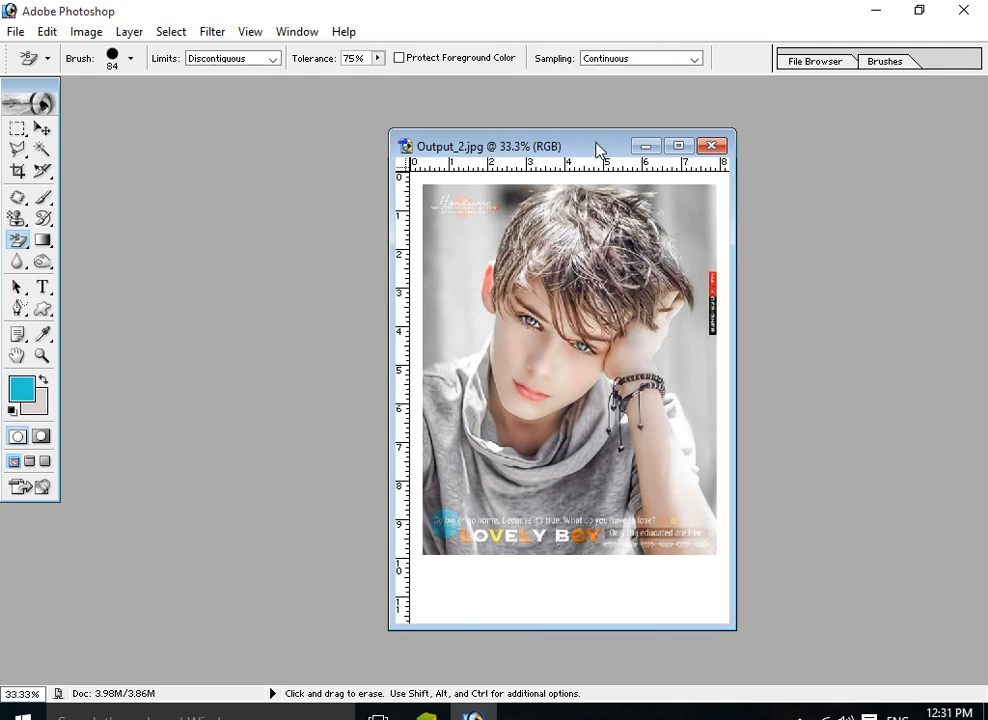
pyautogui.moveTo(584, 143); pyautogui.dragTo(732, 91)
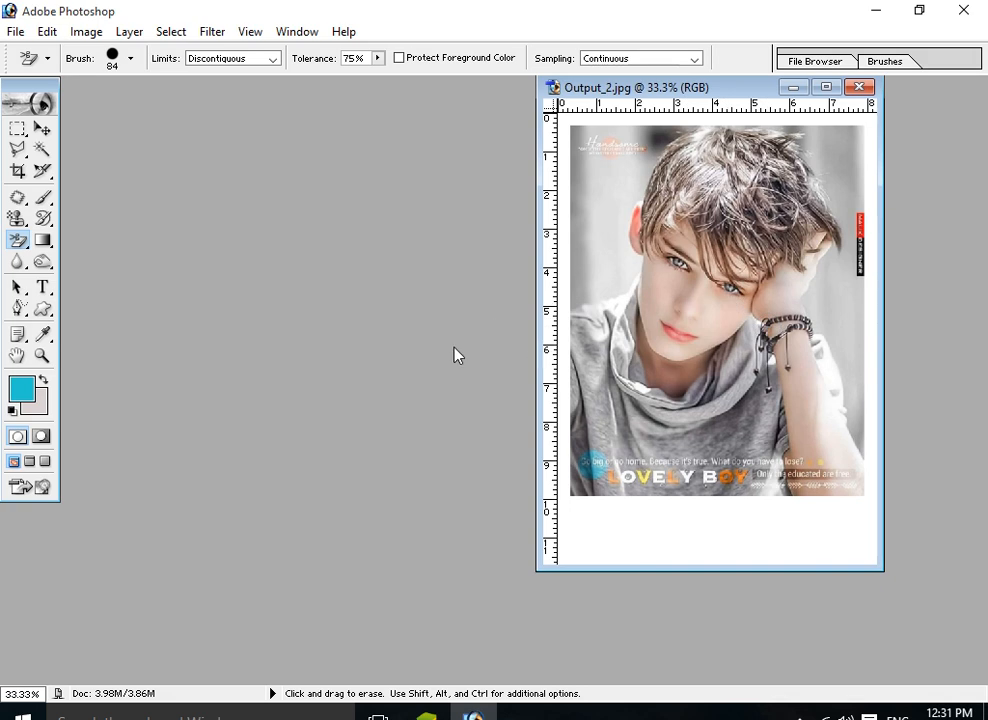
pyautogui.click(25, 246)
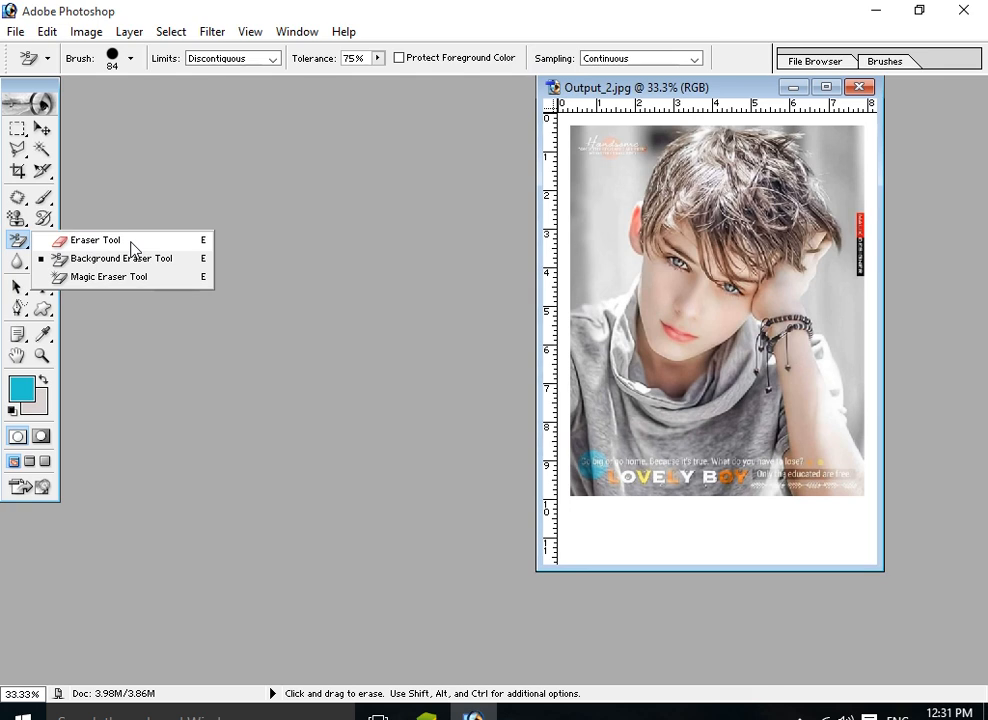
pyautogui.click(228, 243)
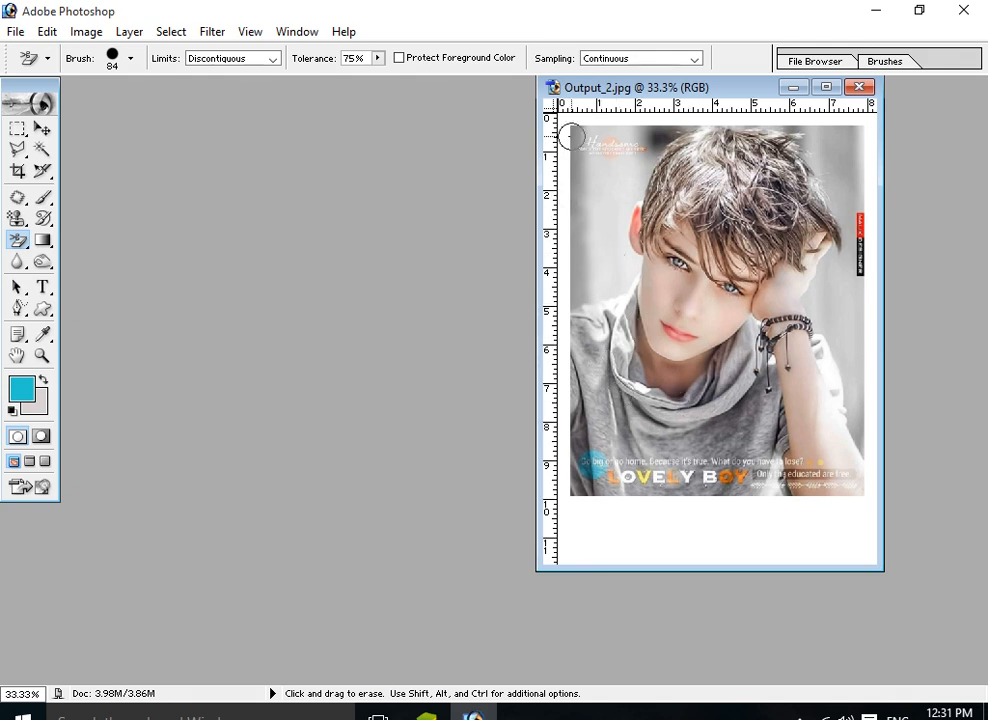
pyautogui.moveTo(571, 136); pyautogui.dragTo(619, 147)
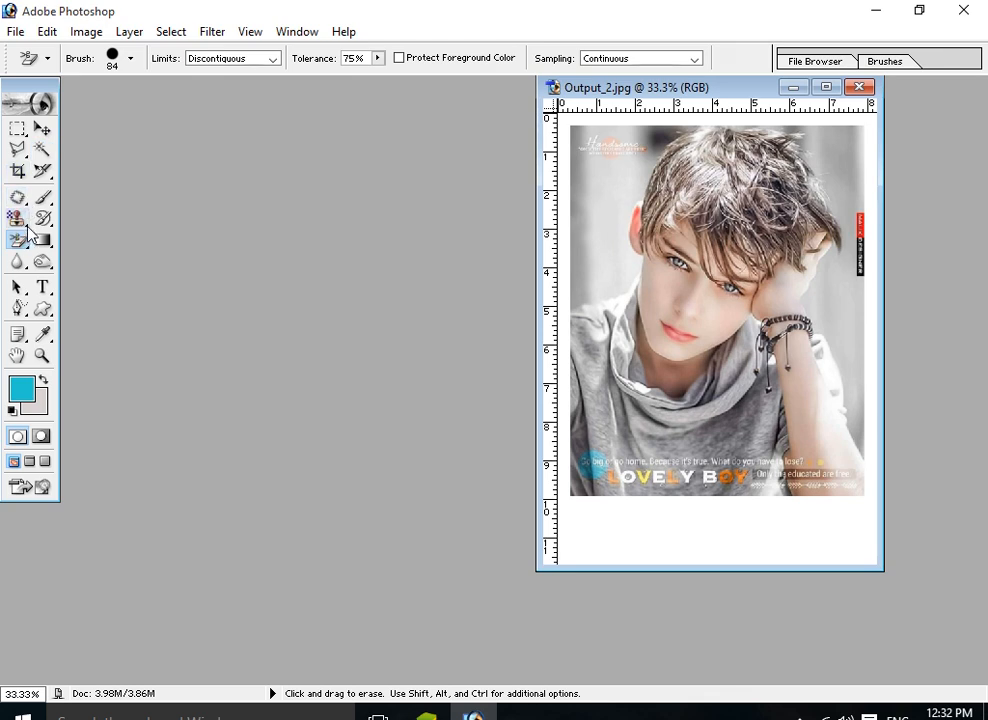
# - Try to select the grey background around the boy with the Magic Wand at tolerance 30, and deselect everything
pyautogui.click(24, 153)
pyautogui.click(26, 156)
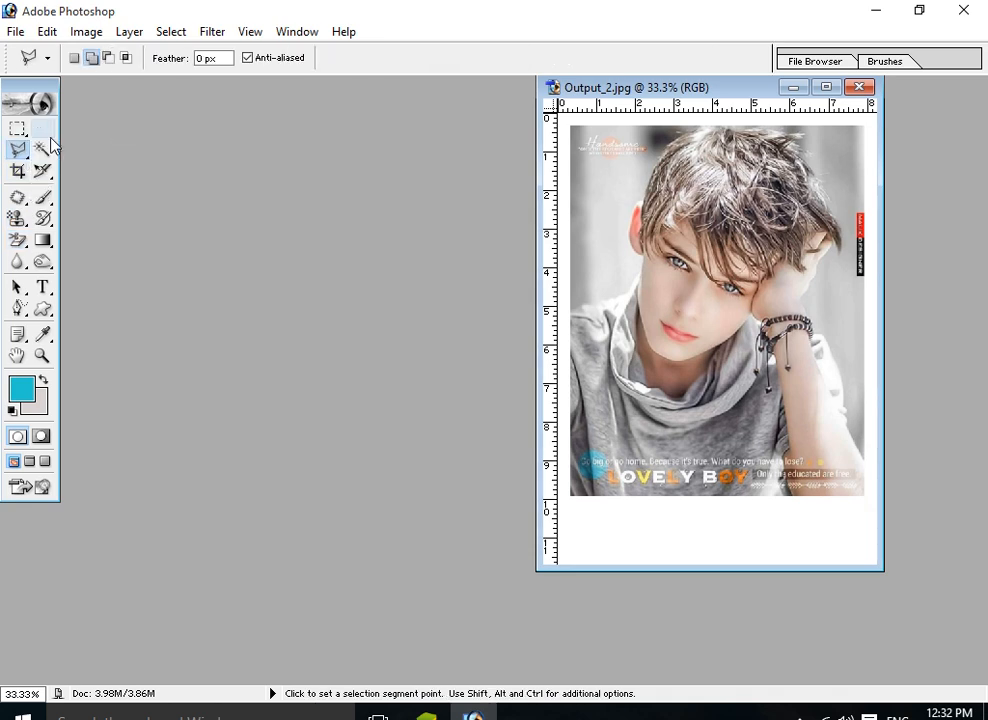
pyautogui.click(43, 151)
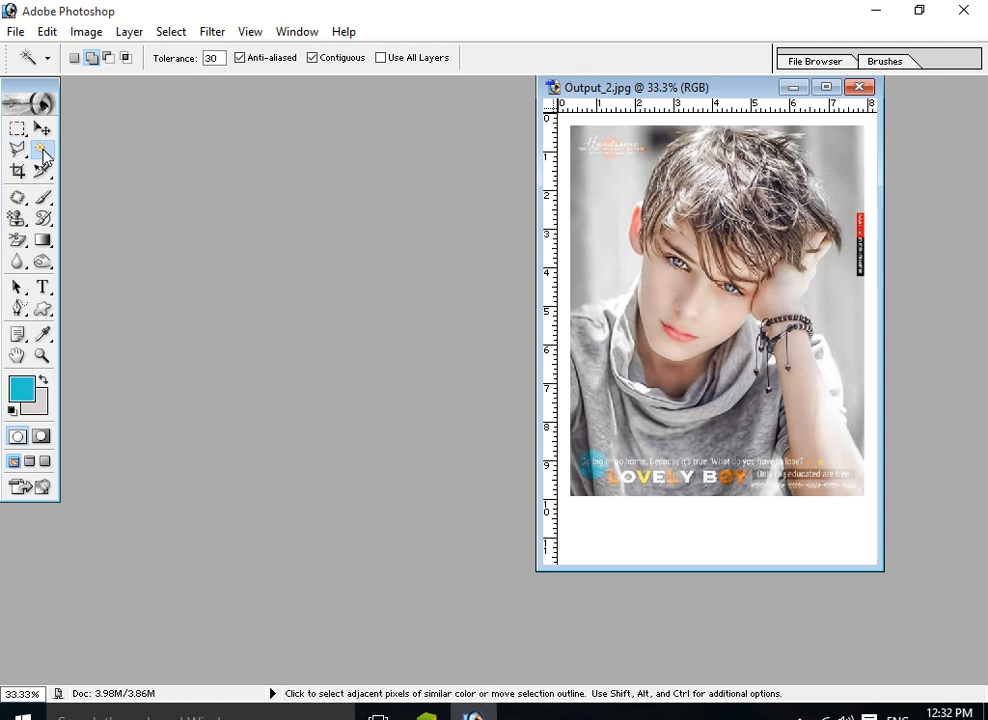
pyautogui.click(598, 170)
pyautogui.click(577, 212)
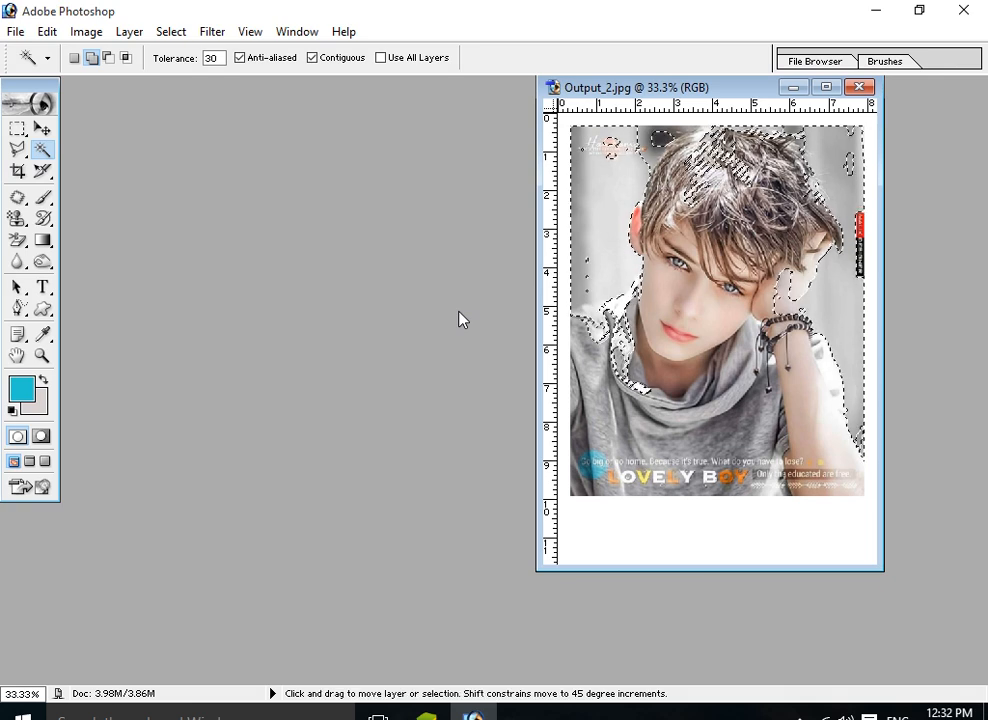
pyautogui.hotkey('ctrl', 'z')
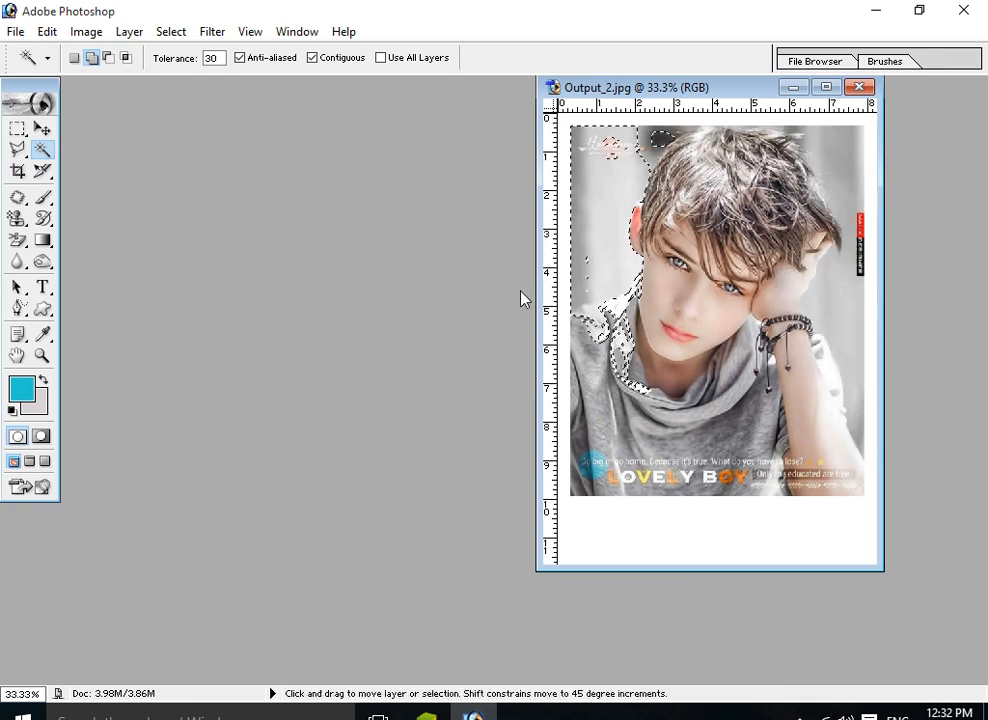
pyautogui.hotkey('ctrl', 'z')
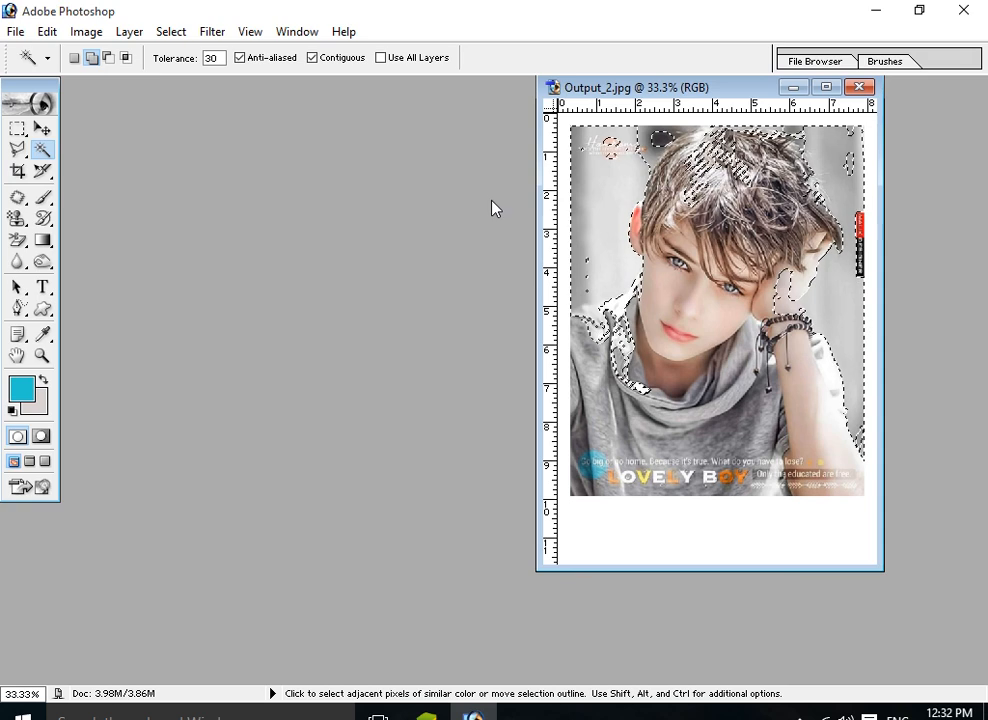
pyautogui.hotkey('ctrl', 'd')
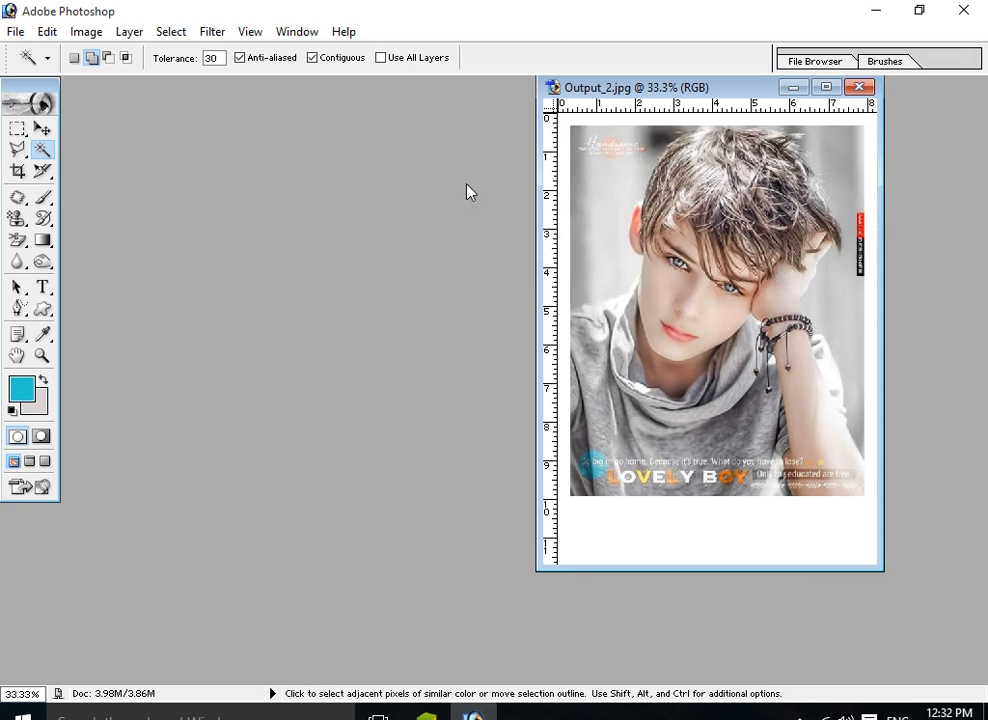
# - Trace a closed selection around the boy's whole figure, down to the photo's lower edge, with the Magnetic Lasso
pyautogui.moveTo(17, 148); pyautogui.dragTo(98, 189)
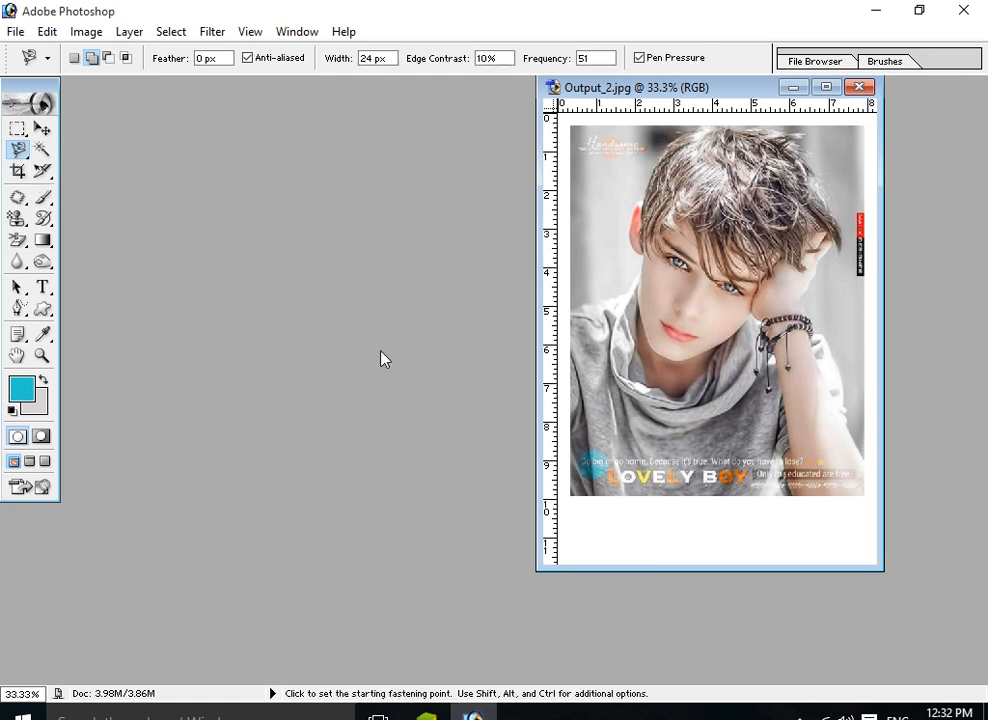
pyautogui.moveTo(591, 300)
pyautogui.mouseDown()
pyautogui.moveTo(633, 285)
pyautogui.moveTo(647, 246)
pyautogui.moveTo(628, 238)
pyautogui.moveTo(635, 190)
pyautogui.moveTo(627, 200)
pyautogui.moveTo(650, 218)
pyautogui.moveTo(646, 247)
pyautogui.moveTo(628, 248)
pyautogui.moveTo(625, 220)
pyautogui.moveTo(661, 136)
pyautogui.moveTo(726, 117)
pyautogui.moveTo(800, 130)
pyautogui.moveTo(850, 228)
pyautogui.moveTo(809, 301)
pyautogui.moveTo(821, 360)
pyautogui.moveTo(871, 463)
pyautogui.moveTo(790, 492)
pyautogui.moveTo(568, 488)
pyautogui.moveTo(572, 313)
pyautogui.mouseUp()
pyautogui.click(577, 307)
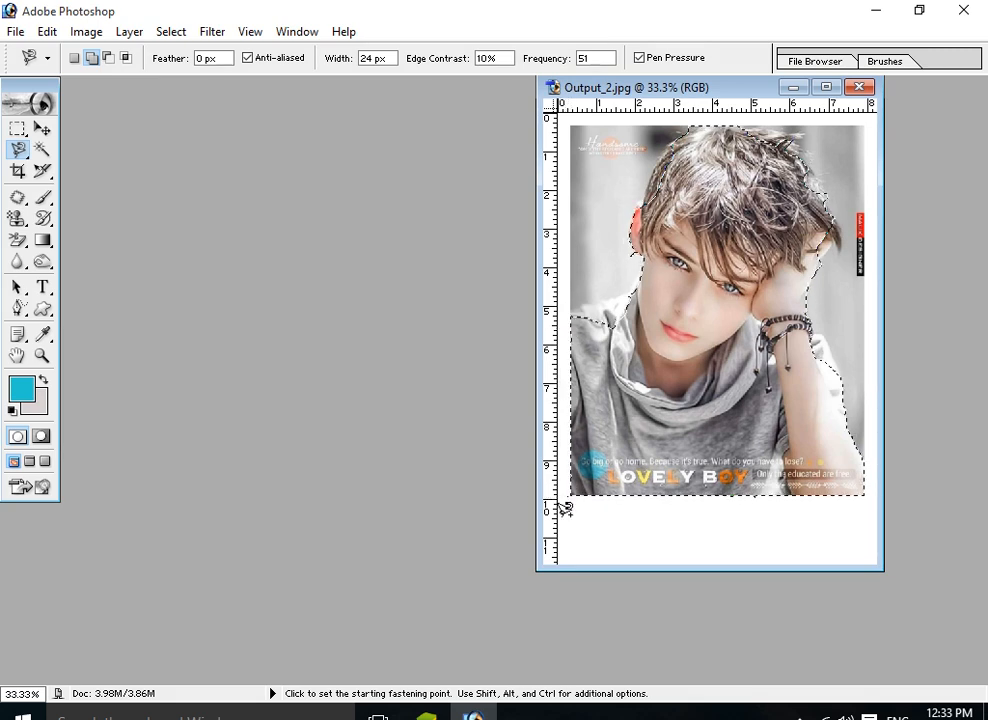
# - Switch to the standard Eraser Tool and set its brush's master diameter to 89 px
pyautogui.click(28, 240)
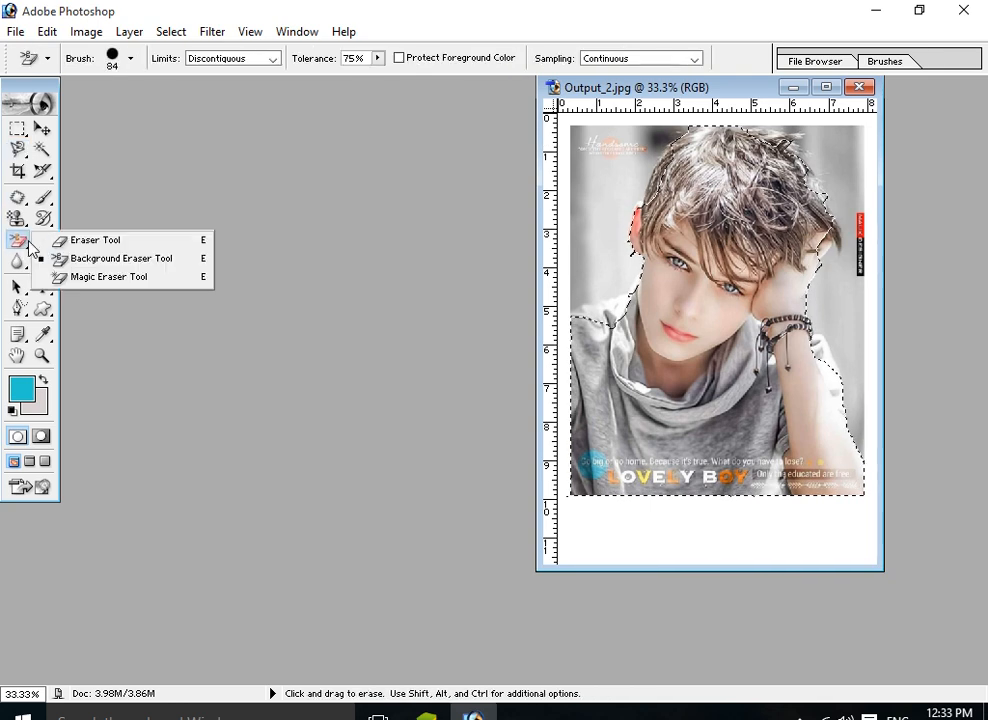
pyautogui.click(90, 242)
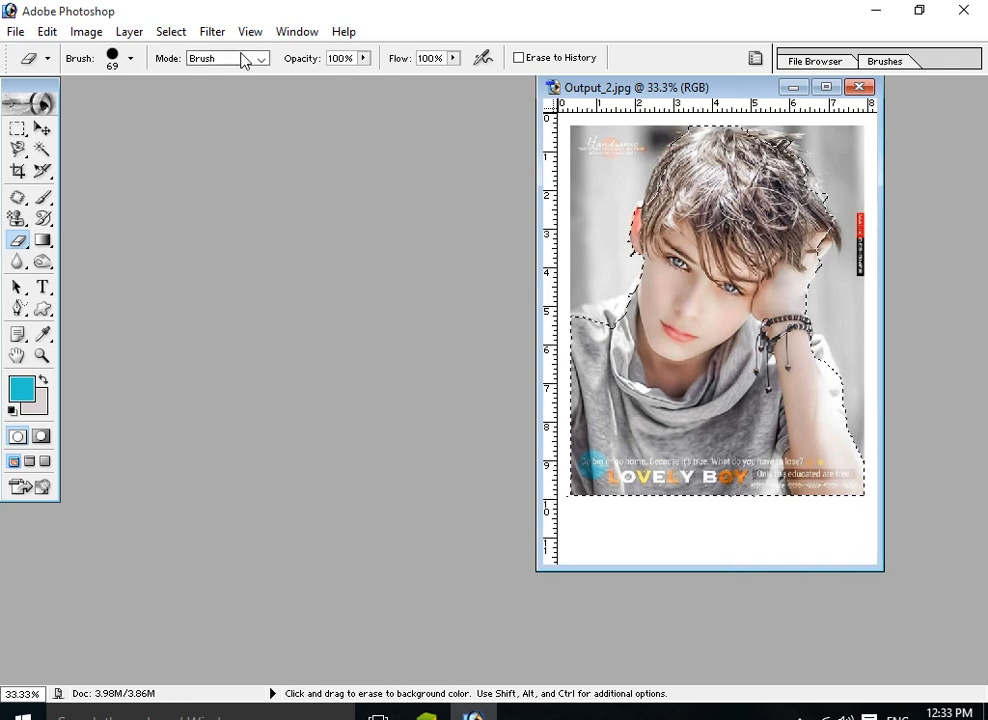
pyautogui.click(131, 60)
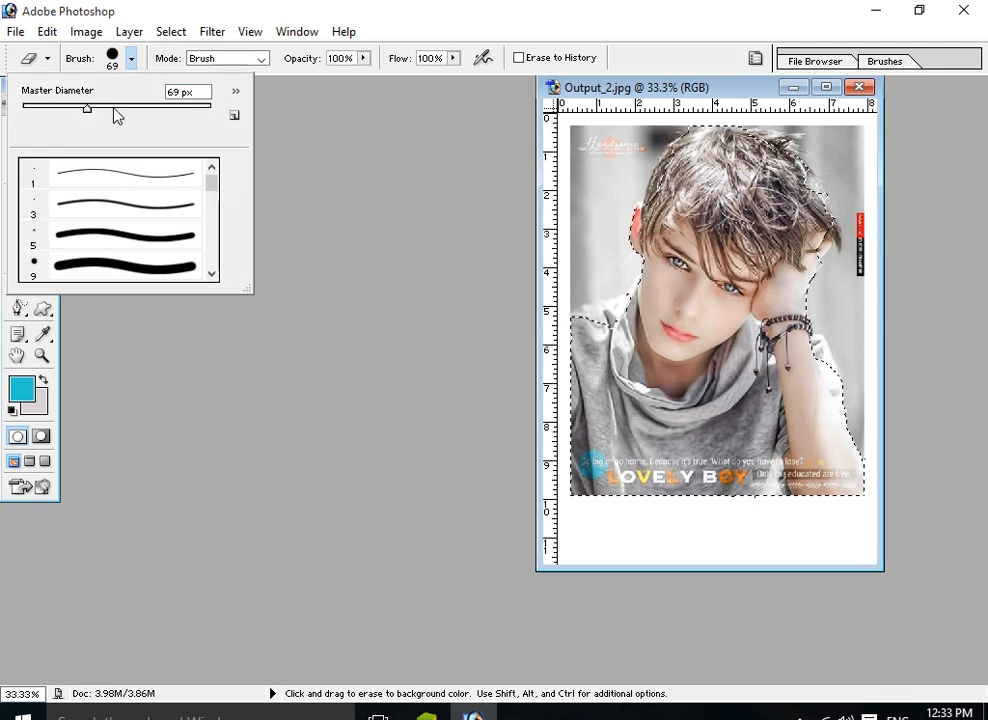
pyautogui.moveTo(89, 116); pyautogui.dragTo(103, 116)
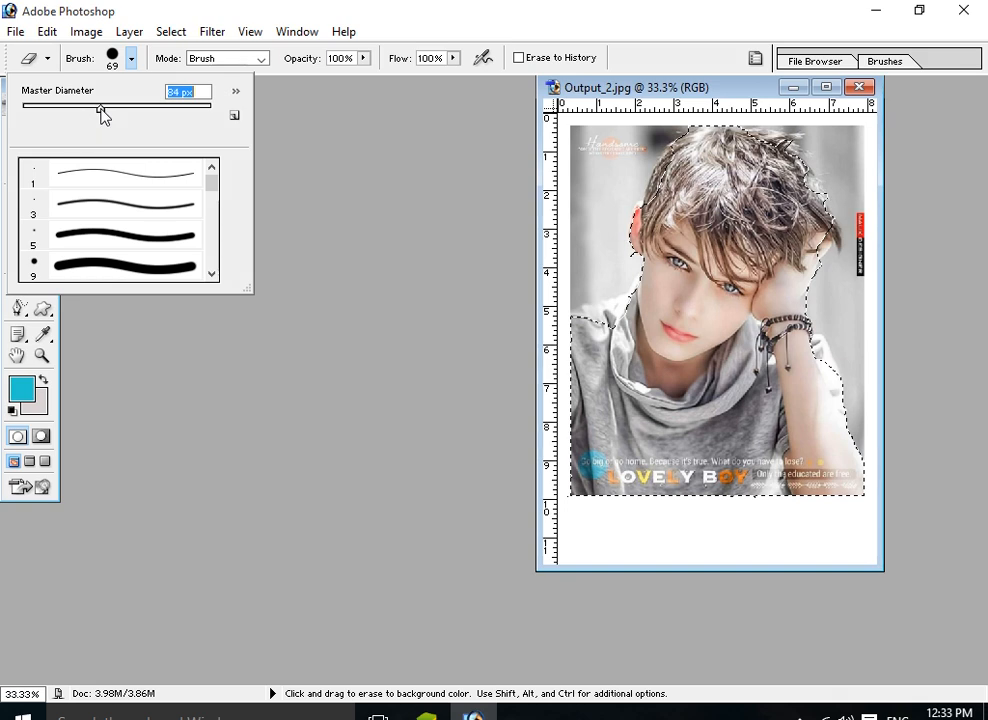
pyautogui.click(538, 175)
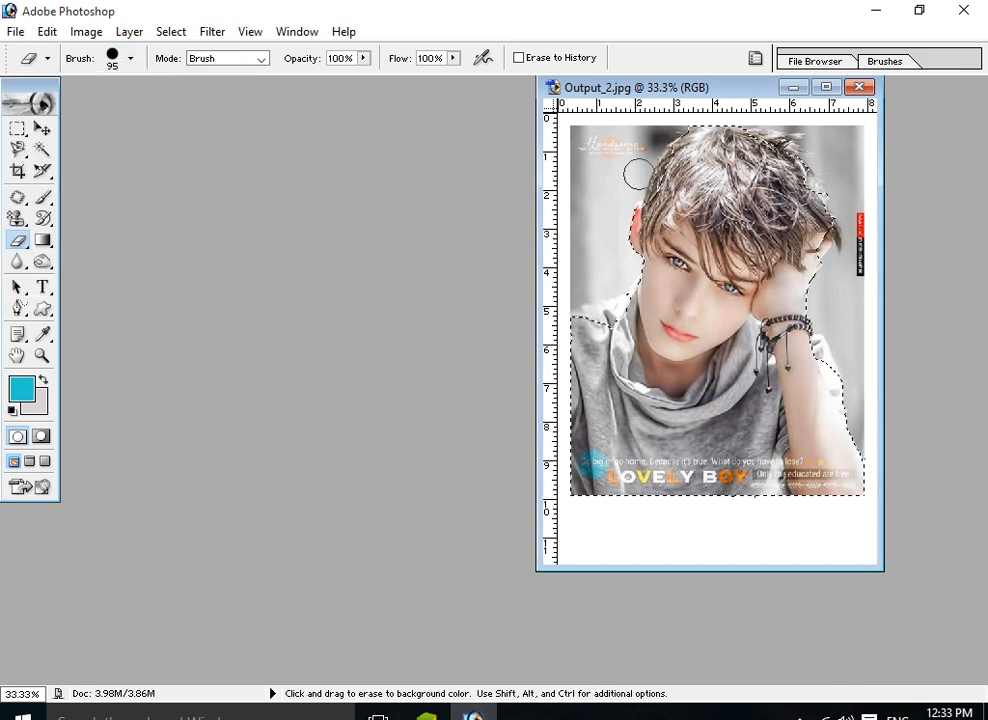
pyautogui.click(128, 60)
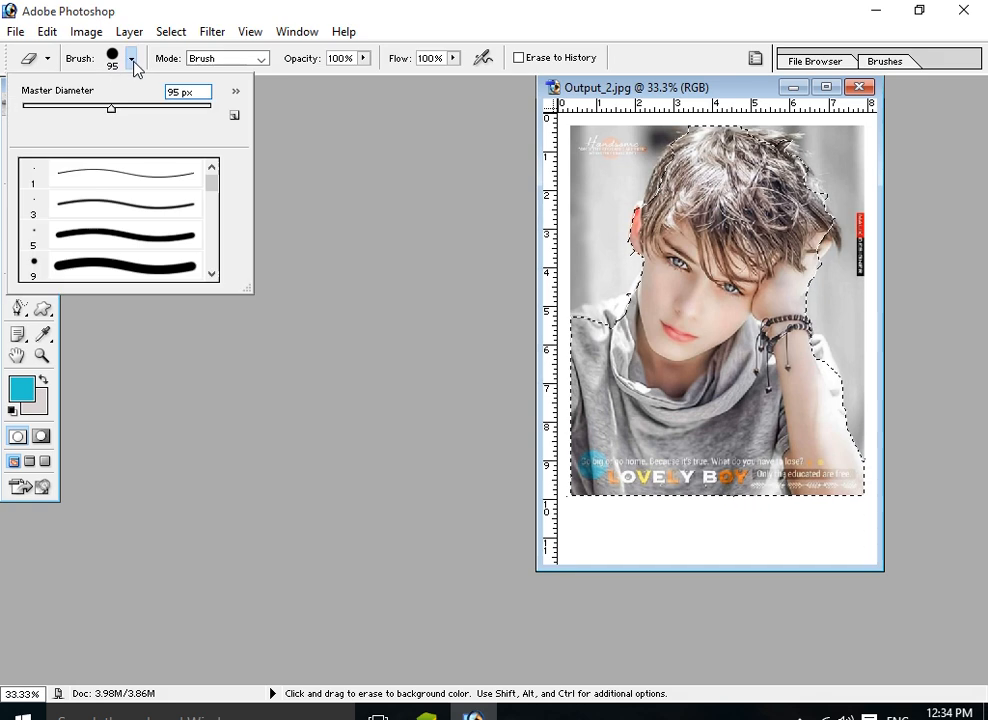
pyautogui.moveTo(78, 116); pyautogui.dragTo(50, 112)
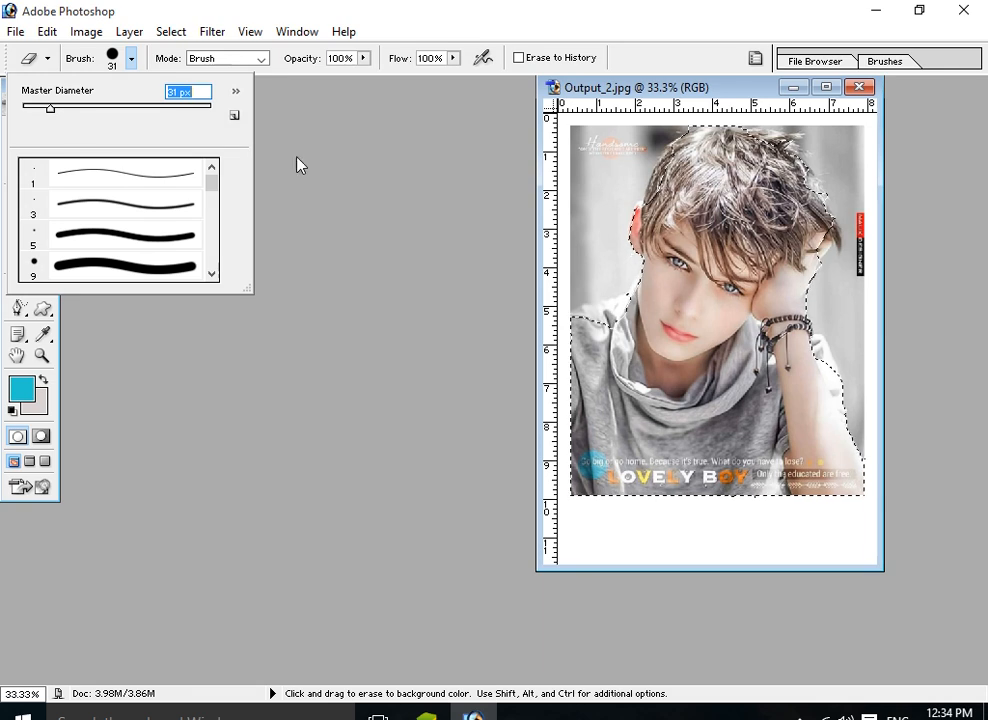
pyautogui.moveTo(105, 117); pyautogui.dragTo(112, 115)
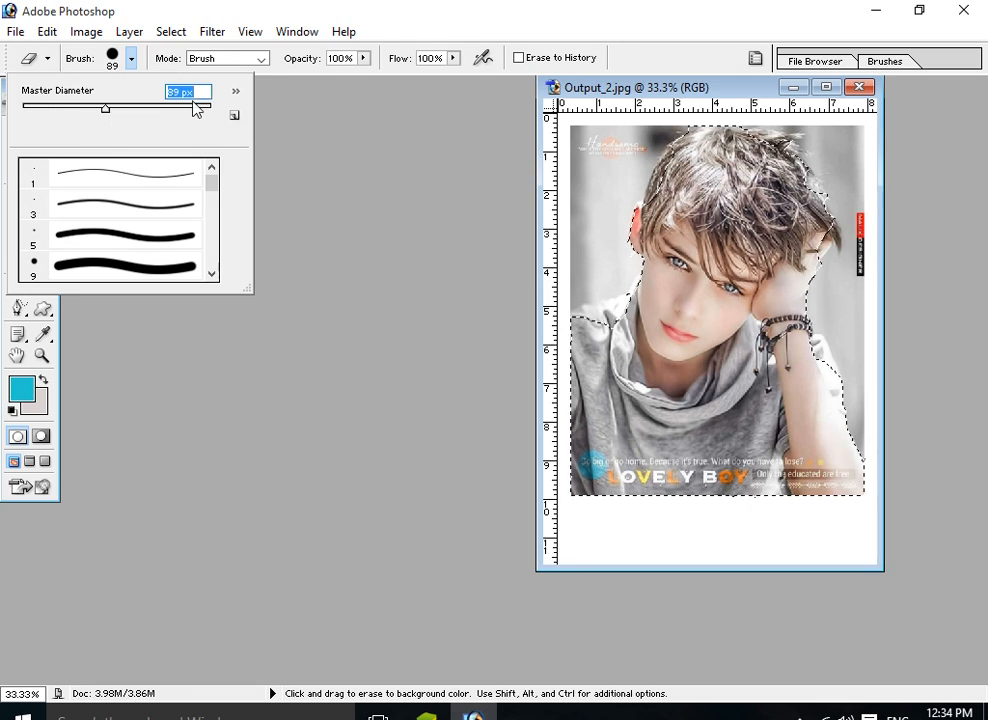
pyautogui.click(365, 59)
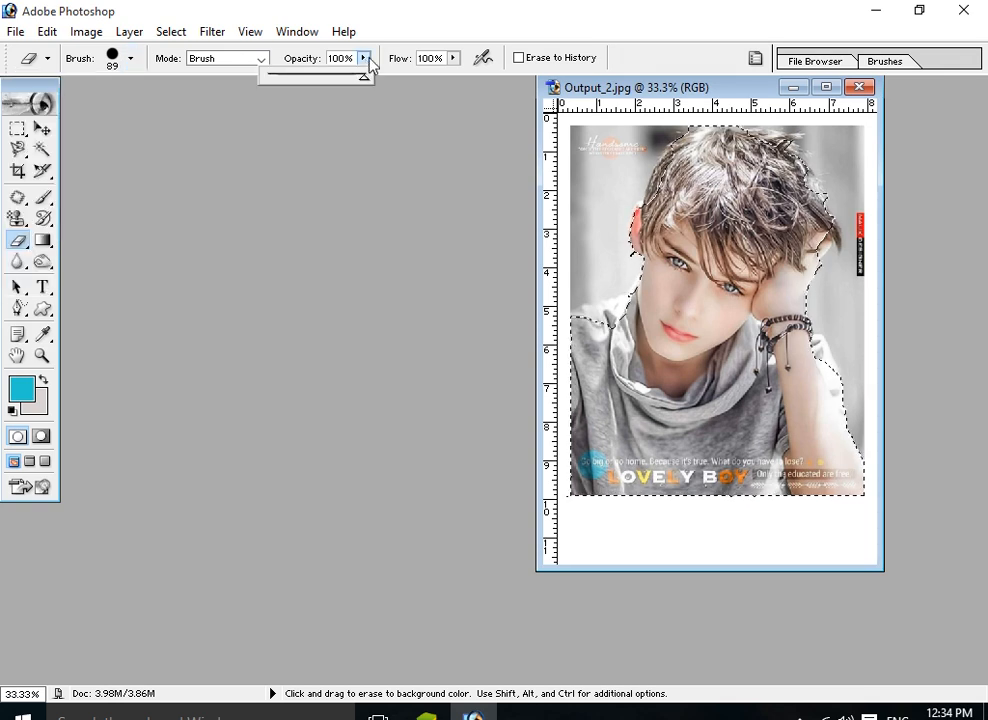
pyautogui.moveTo(346, 79); pyautogui.dragTo(337, 80)
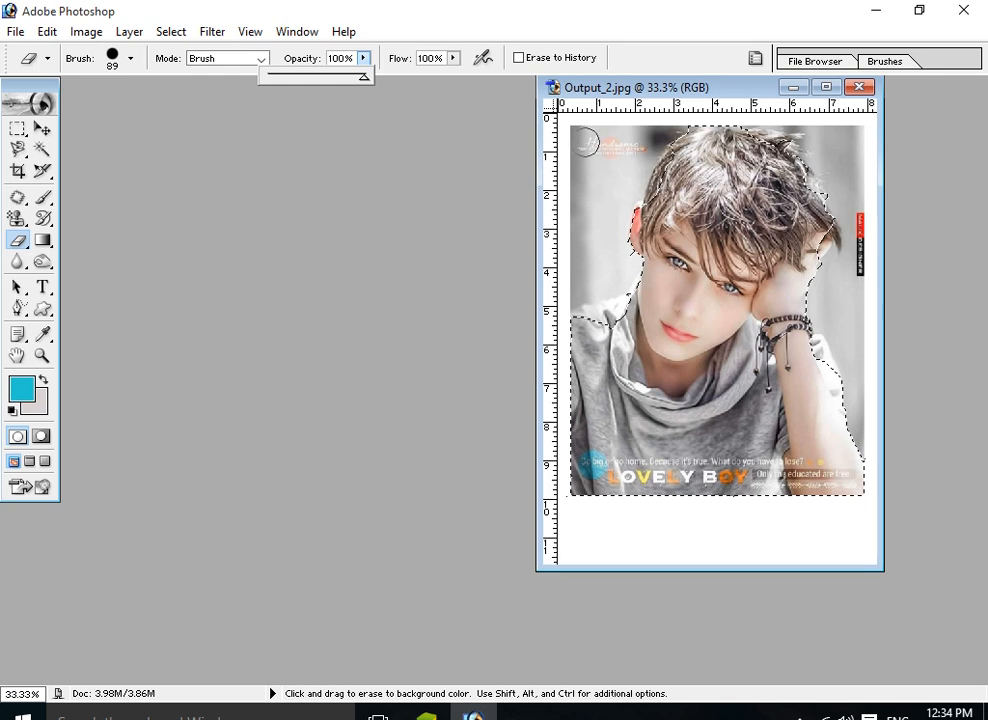
pyautogui.click(581, 139)
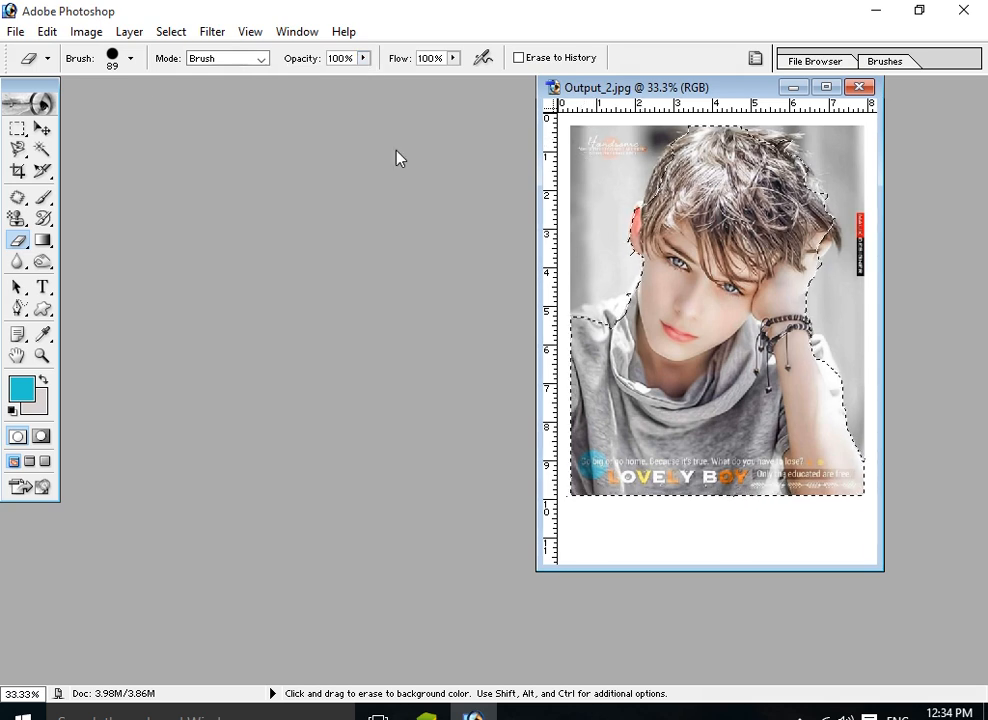
# - Invert the selection and erase the grey background around the boy with the Eraser Tool, then drop the selection
pyautogui.click(173, 36)
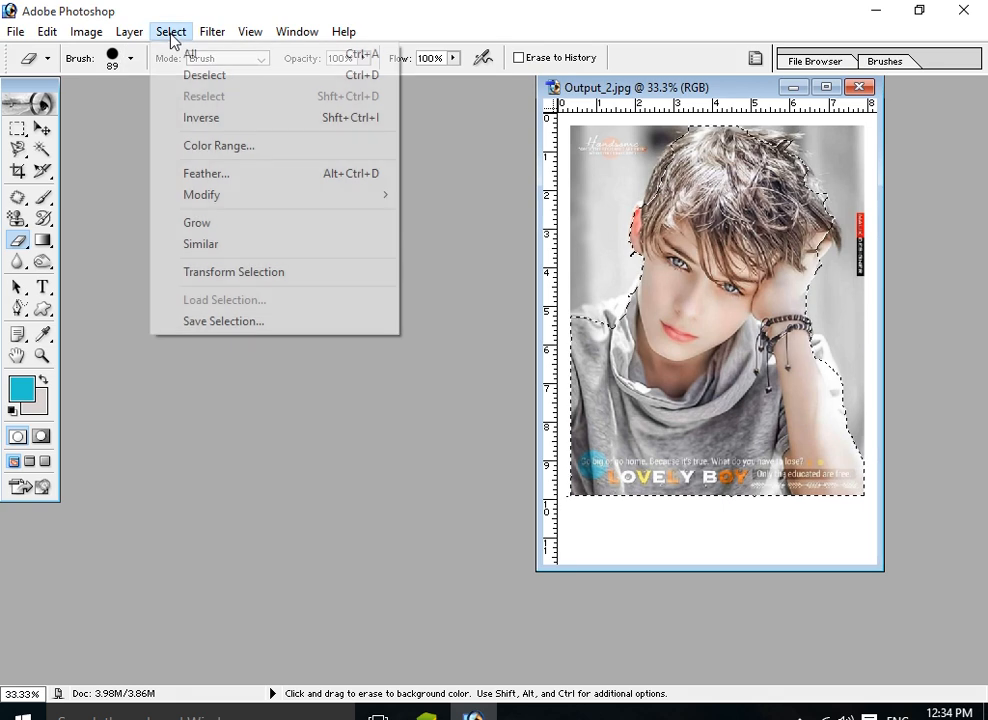
pyautogui.click(218, 119)
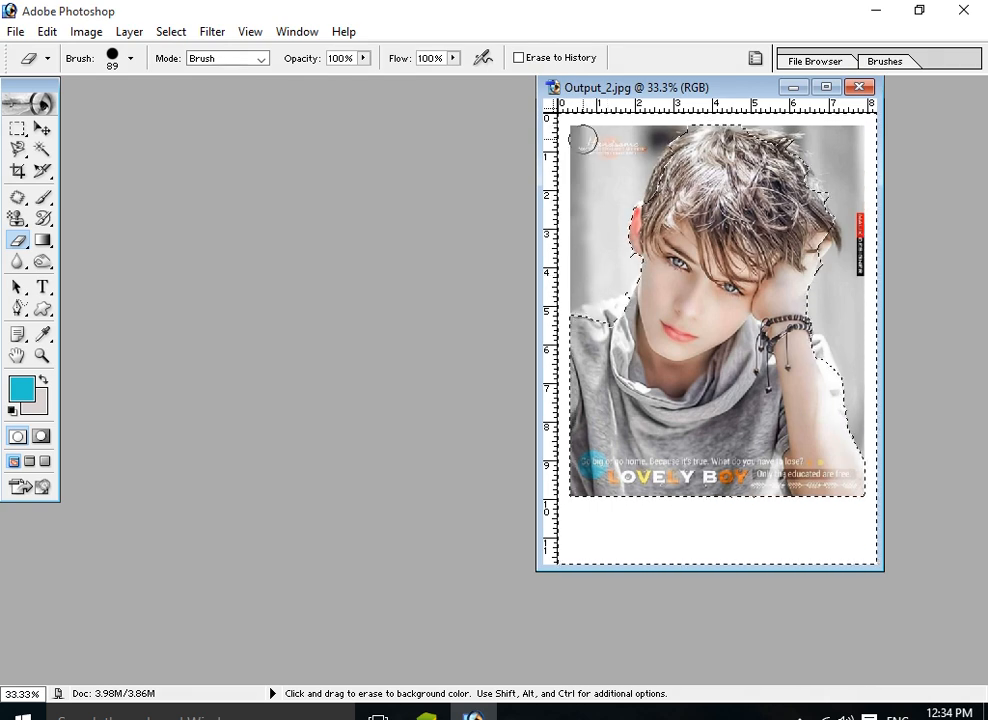
pyautogui.moveTo(588, 139)
pyautogui.mouseDown()
pyautogui.moveTo(634, 146)
pyautogui.moveTo(588, 165)
pyautogui.moveTo(576, 137)
pyautogui.moveTo(581, 203)
pyautogui.moveTo(572, 185)
pyautogui.moveTo(632, 185)
pyautogui.moveTo(669, 133)
pyautogui.moveTo(603, 145)
pyautogui.moveTo(597, 191)
pyautogui.moveTo(619, 214)
pyautogui.moveTo(619, 269)
pyautogui.moveTo(611, 295)
pyautogui.moveTo(594, 294)
pyautogui.moveTo(579, 226)
pyautogui.moveTo(578, 304)
pyautogui.moveTo(605, 243)
pyautogui.moveTo(593, 293)
pyautogui.moveTo(625, 303)
pyautogui.moveTo(602, 309)
pyautogui.moveTo(603, 320)
pyautogui.moveTo(633, 266)
pyautogui.moveTo(616, 191)
pyautogui.moveTo(667, 124)
pyautogui.moveTo(692, 116)
pyautogui.moveTo(559, 164)
pyautogui.moveTo(569, 217)
pyautogui.moveTo(755, 111)
pyautogui.moveTo(707, 121)
pyautogui.moveTo(864, 128)
pyautogui.moveTo(866, 224)
pyautogui.moveTo(820, 150)
pyautogui.moveTo(840, 216)
pyautogui.moveTo(853, 190)
pyautogui.moveTo(868, 345)
pyautogui.moveTo(860, 428)
pyautogui.moveTo(829, 337)
pyautogui.moveTo(854, 350)
pyautogui.moveTo(827, 300)
pyautogui.moveTo(864, 379)
pyautogui.moveTo(828, 244)
pyautogui.moveTo(854, 261)
pyautogui.mouseUp()
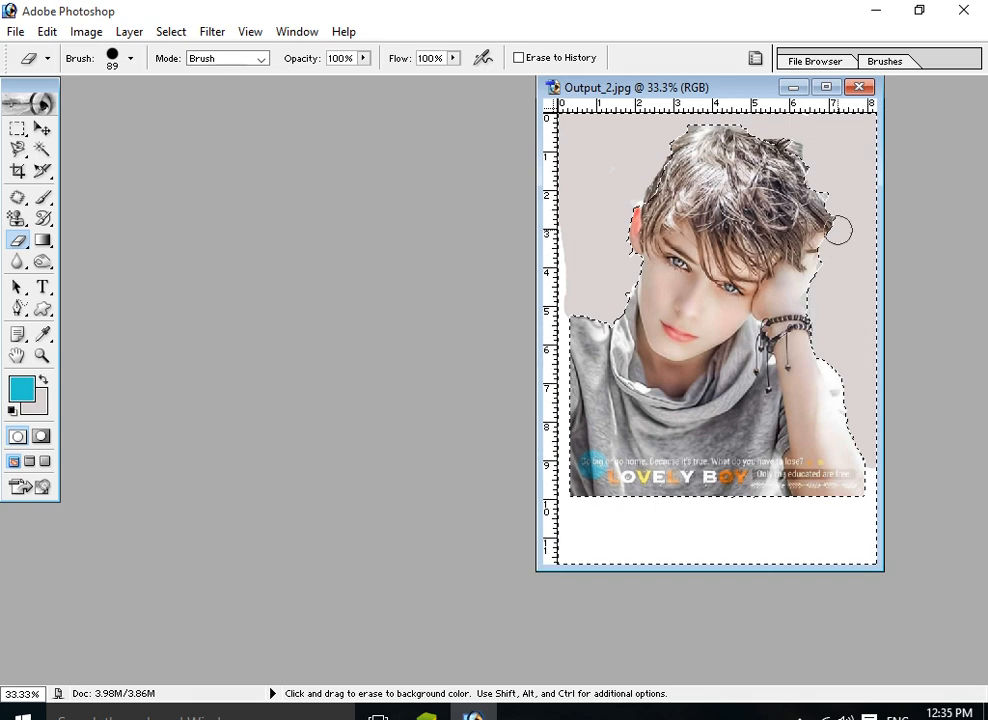
pyautogui.moveTo(553, 344); pyautogui.dragTo(557, 435)
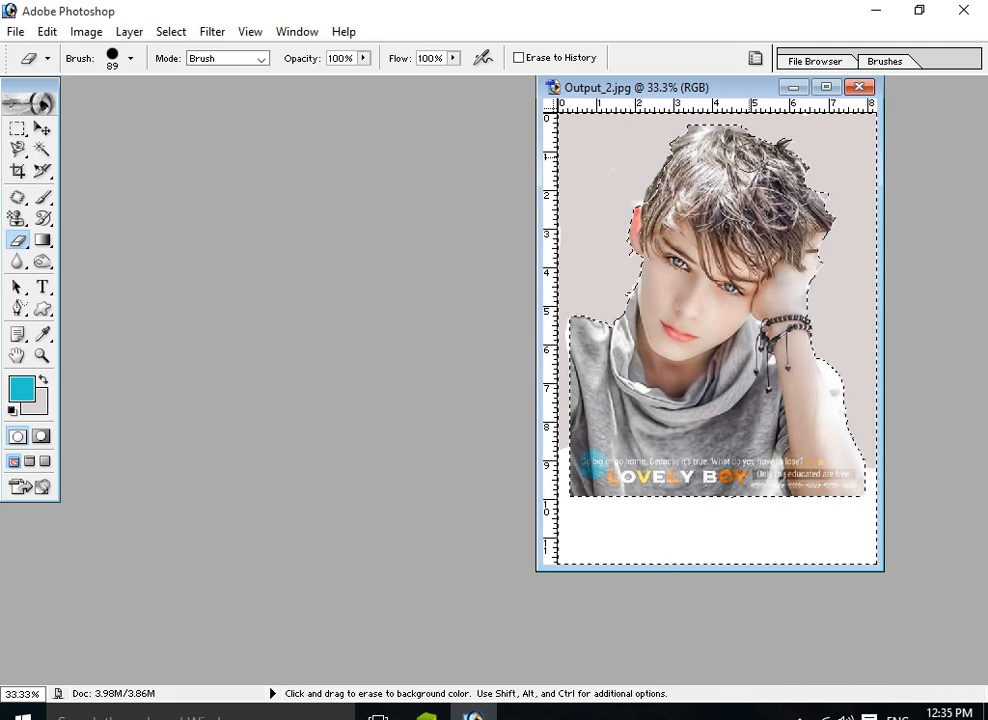
pyautogui.hotkey('ctrl', 'd')
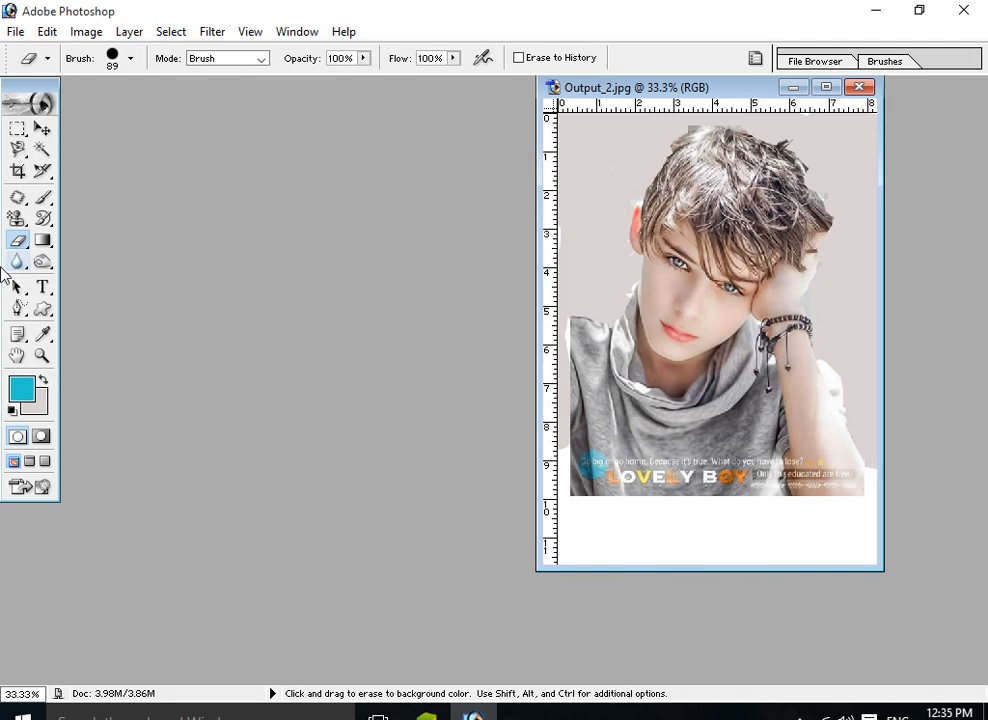
pyautogui.click(17, 240)
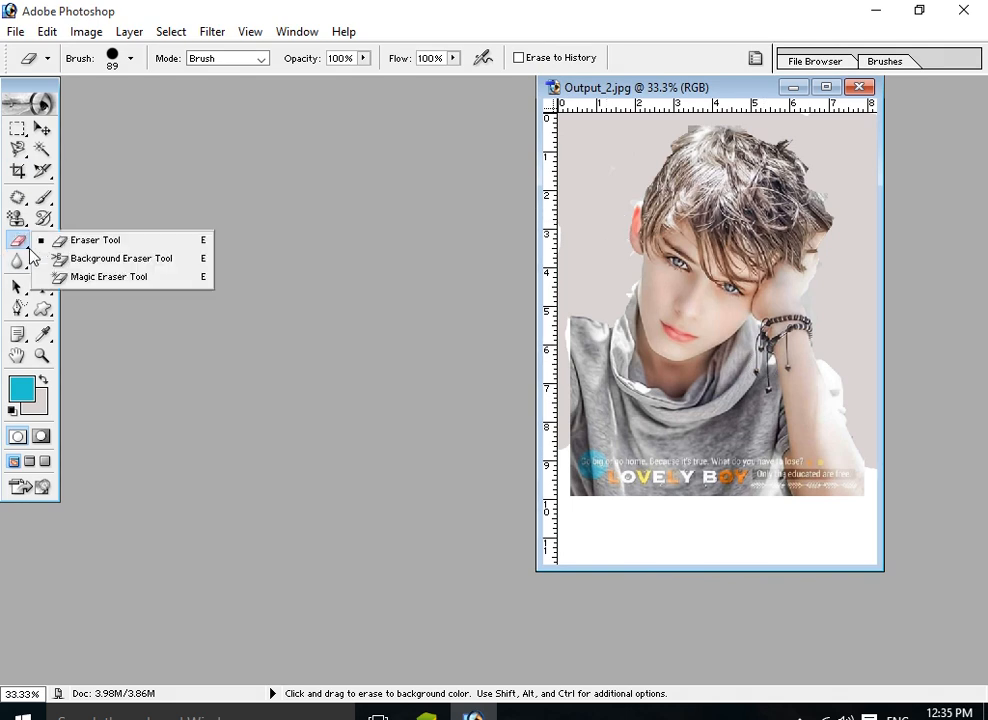
pyautogui.click(286, 233)
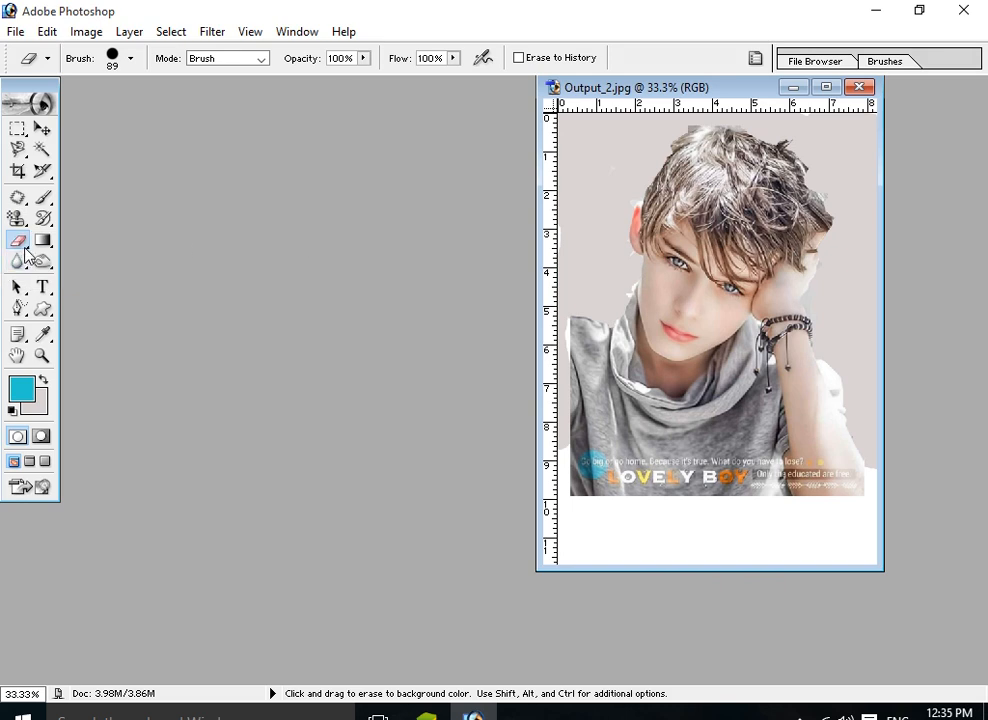
pyautogui.moveTo(17, 240)
pyautogui.mouseDown()
pyautogui.moveTo(60, 265)
pyautogui.moveTo(374, 288)
pyautogui.mouseUp()
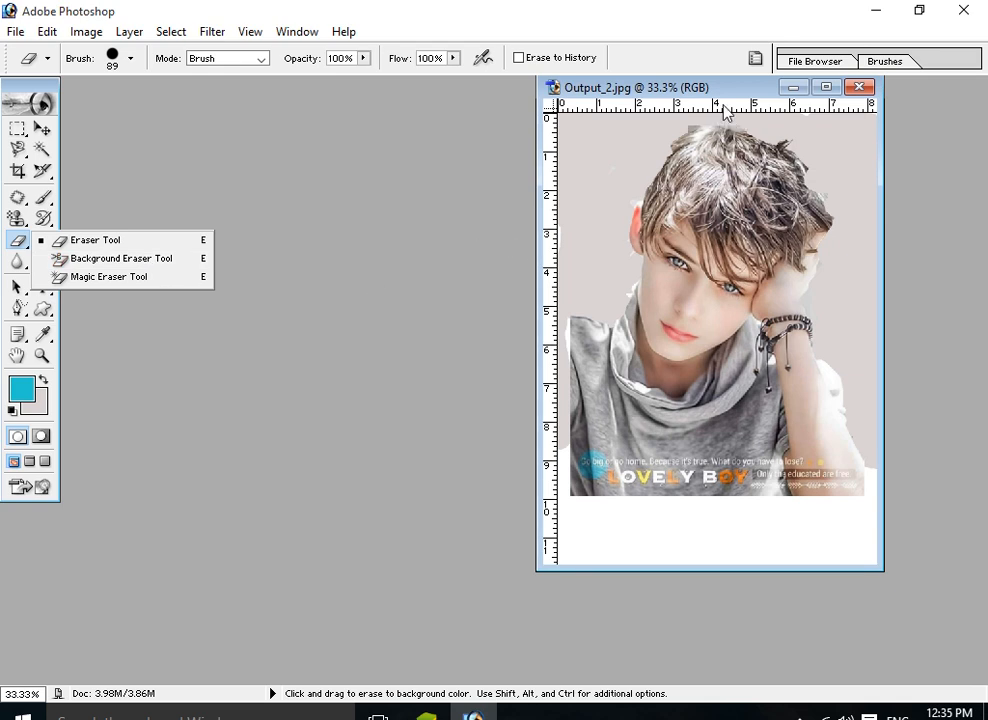
pyautogui.moveTo(724, 113); pyautogui.dragTo(724, 113)
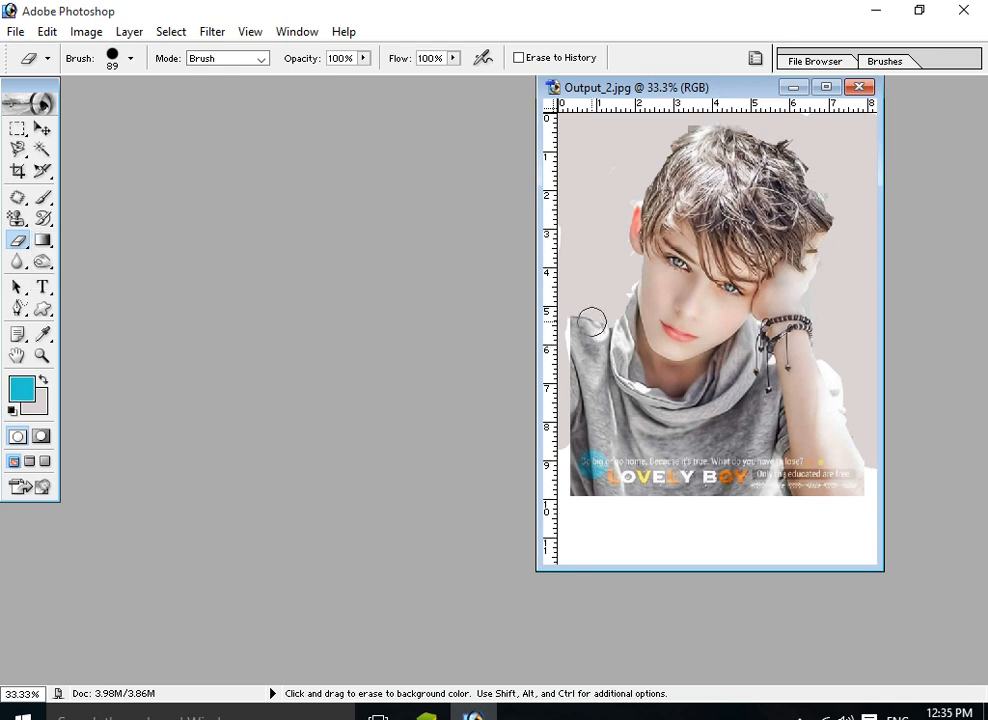
# - Undo the deselection, all the background eraser strokes and the selection inversion, step by step
pyautogui.press('ctrl')
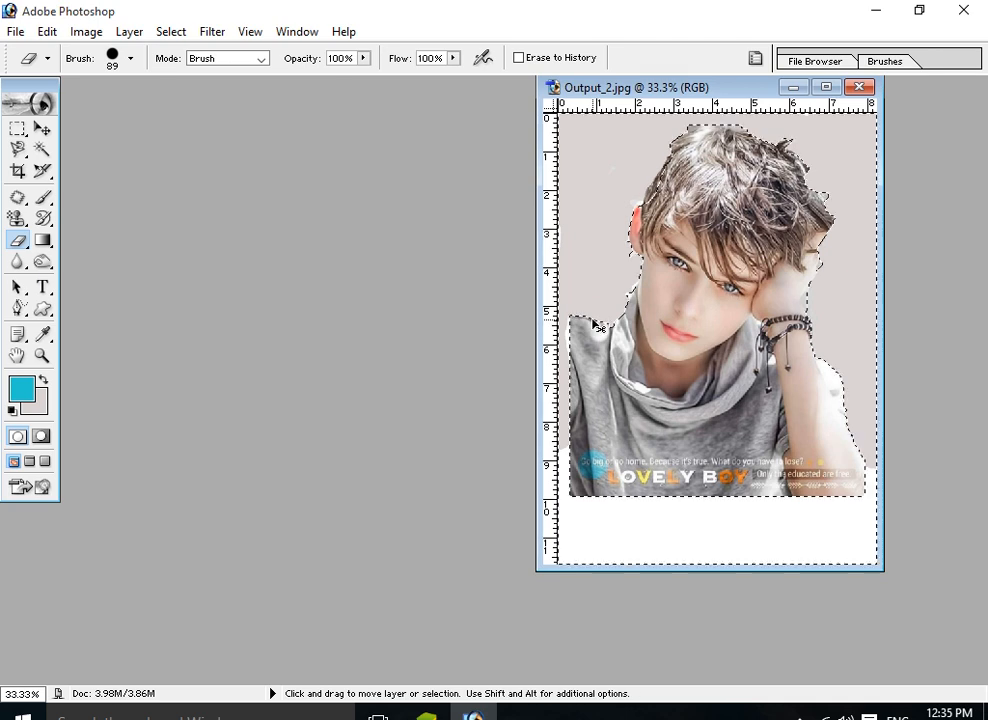
pyautogui.press('ctrl')
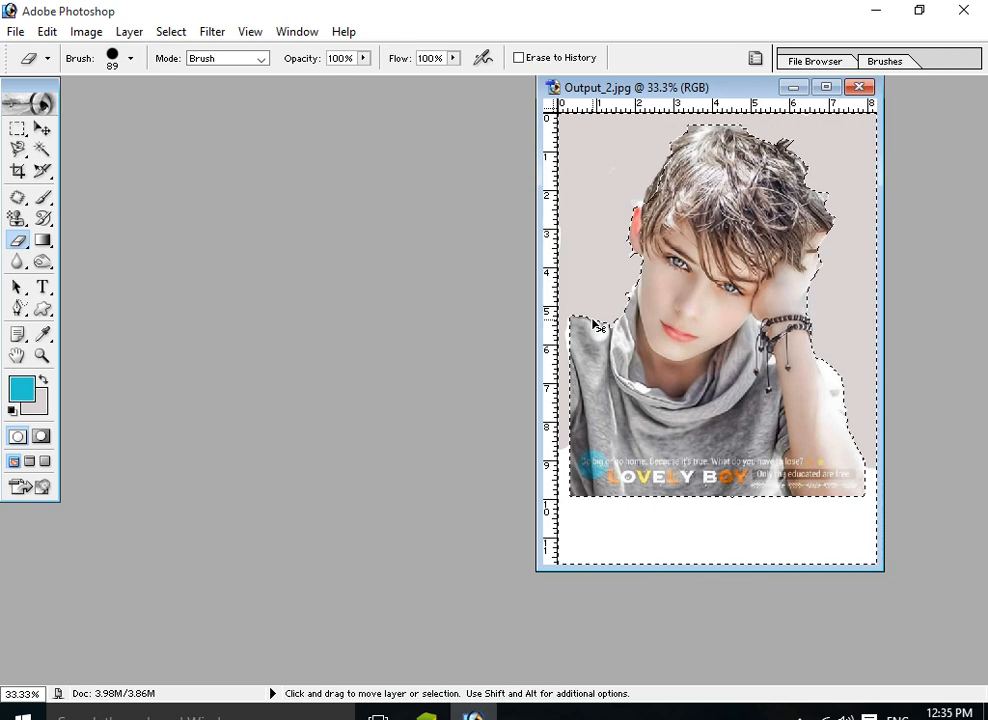
pyautogui.hotkey('ctrl', 'alt', 'z')
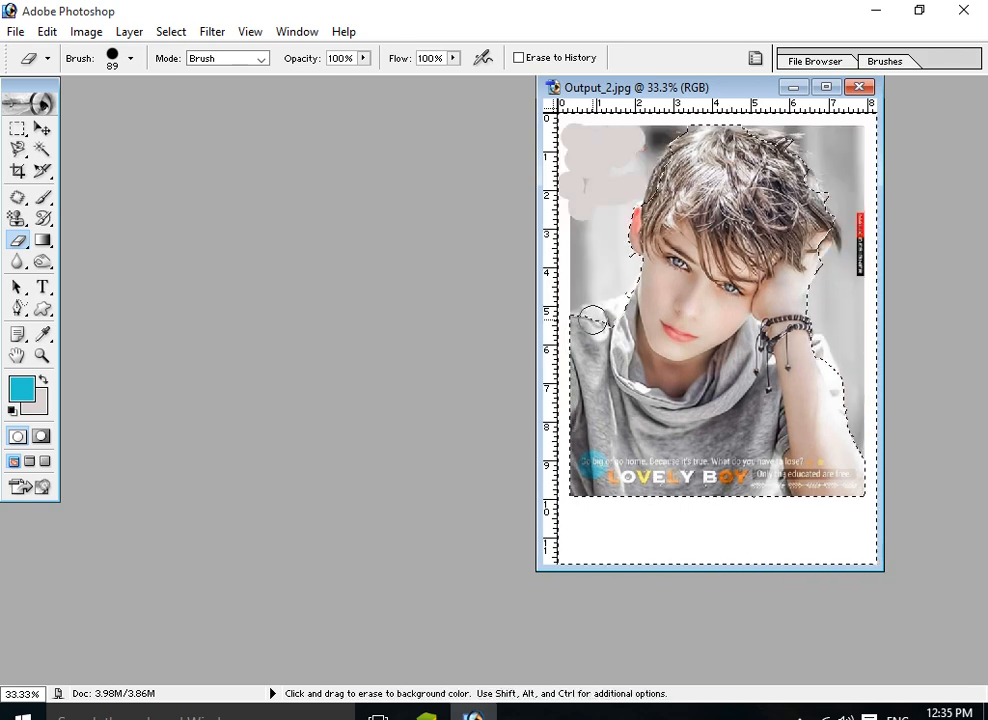
pyautogui.press('alt')
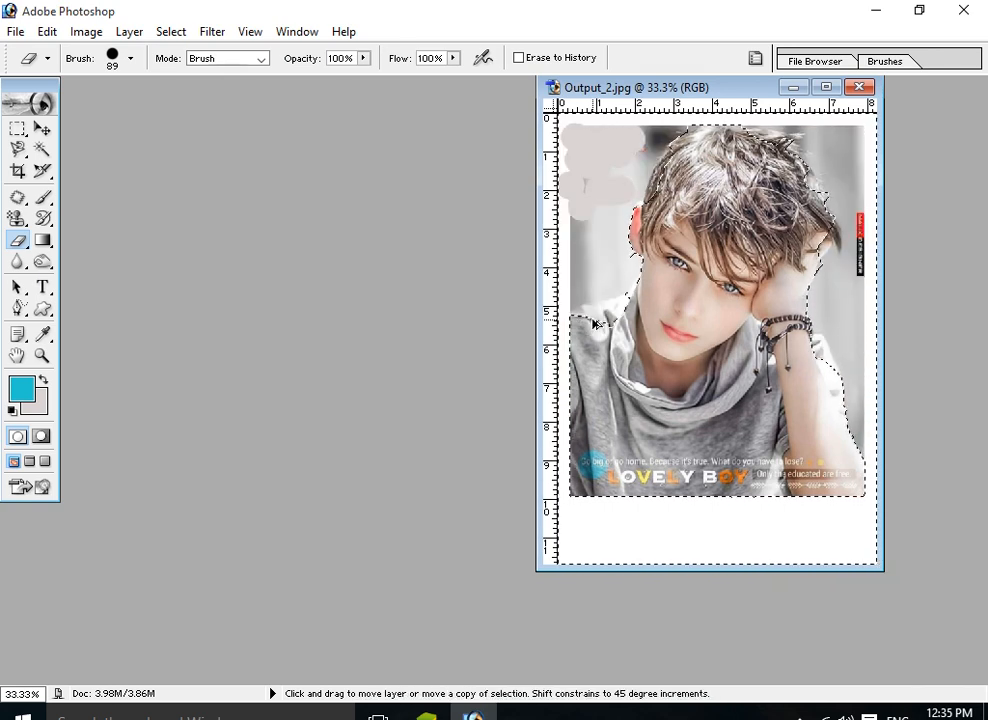
pyautogui.press('ctrl')
pyautogui.press('alt')
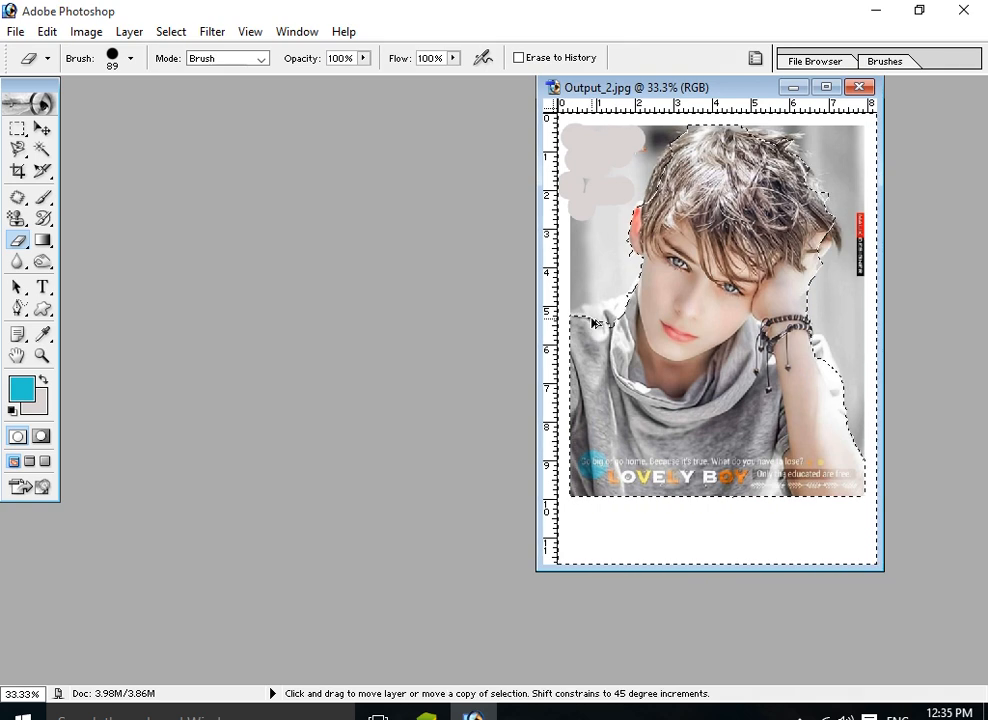
pyautogui.hotkey('ctrl', 'alt', 'z')
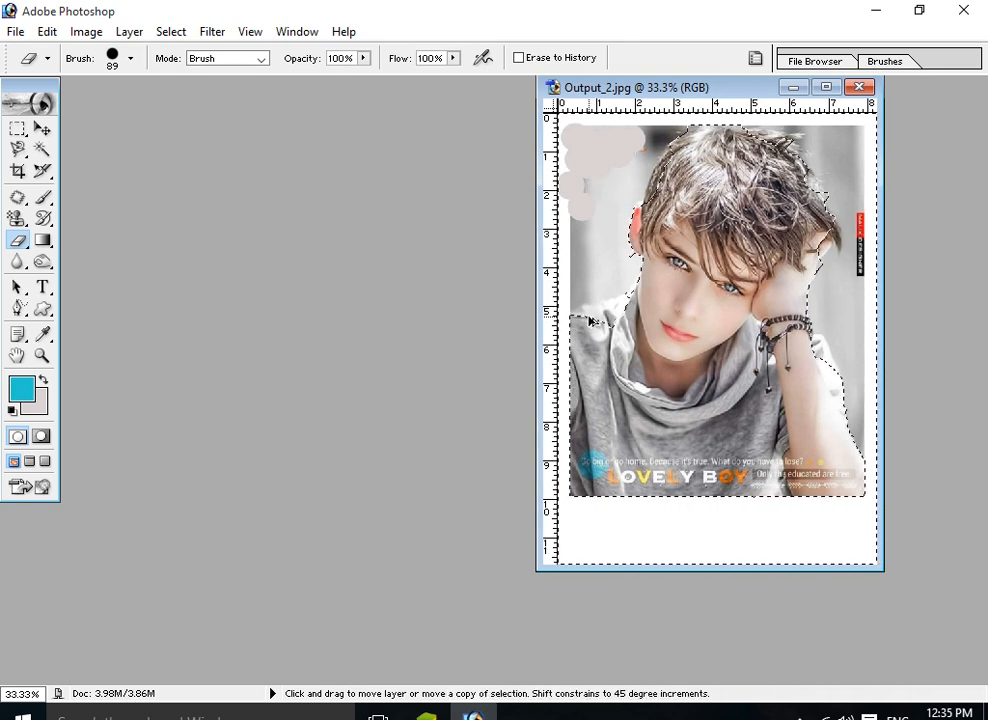
pyautogui.press('ctrl')
pyautogui.hotkey('ctrl', 'alt', 'z')
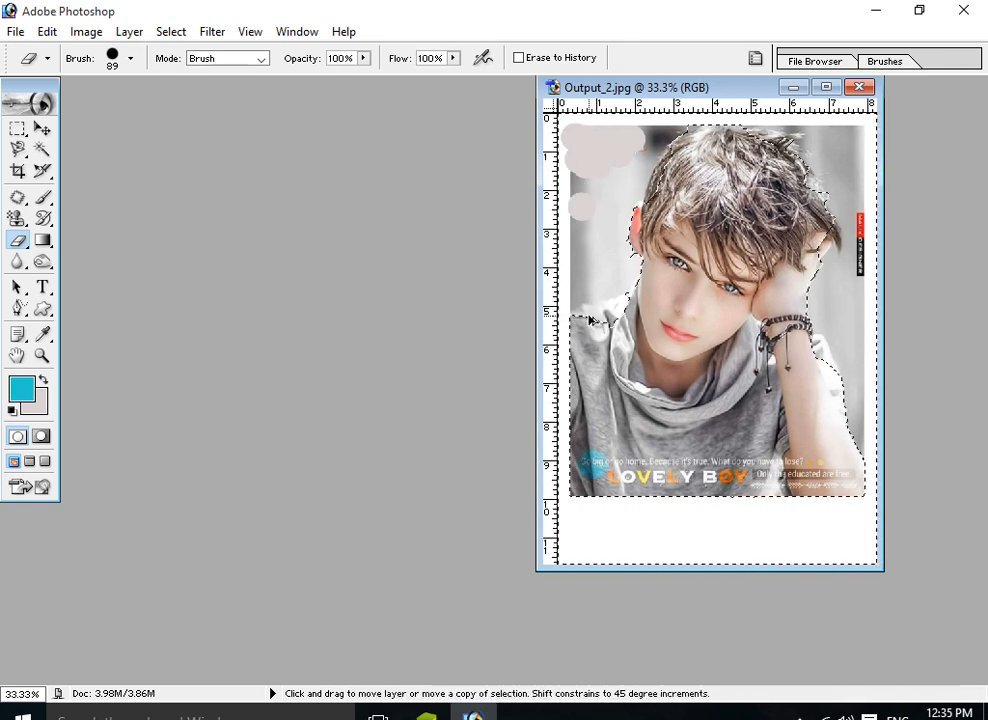
pyautogui.hotkey('ctrl', 'alt', 'z')
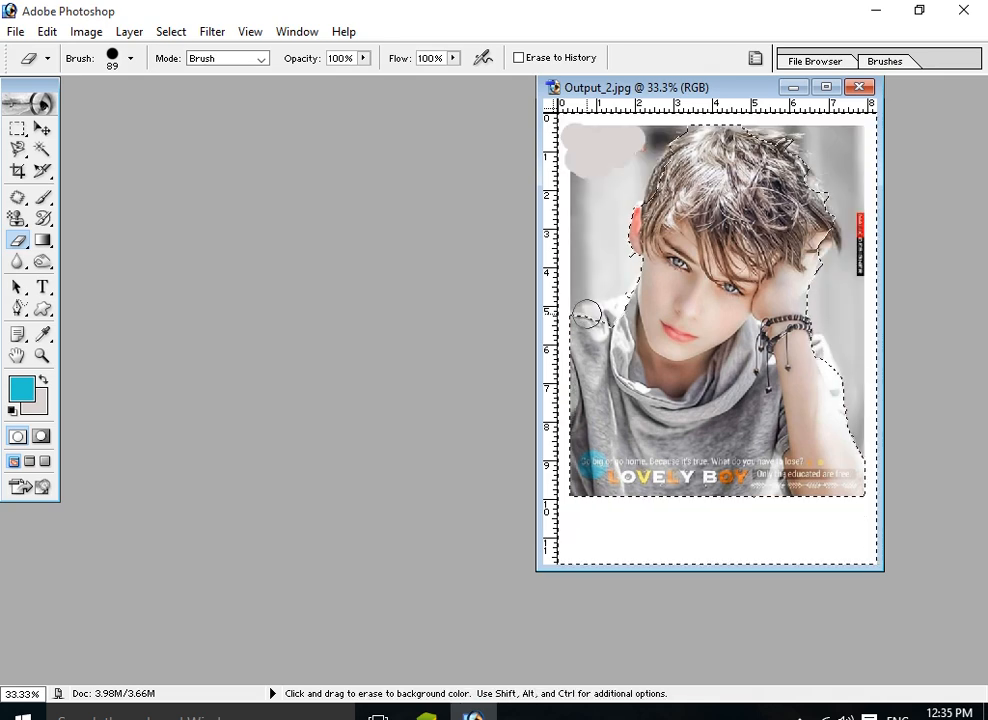
pyautogui.hotkey('ctrl', 'alt', 'z')
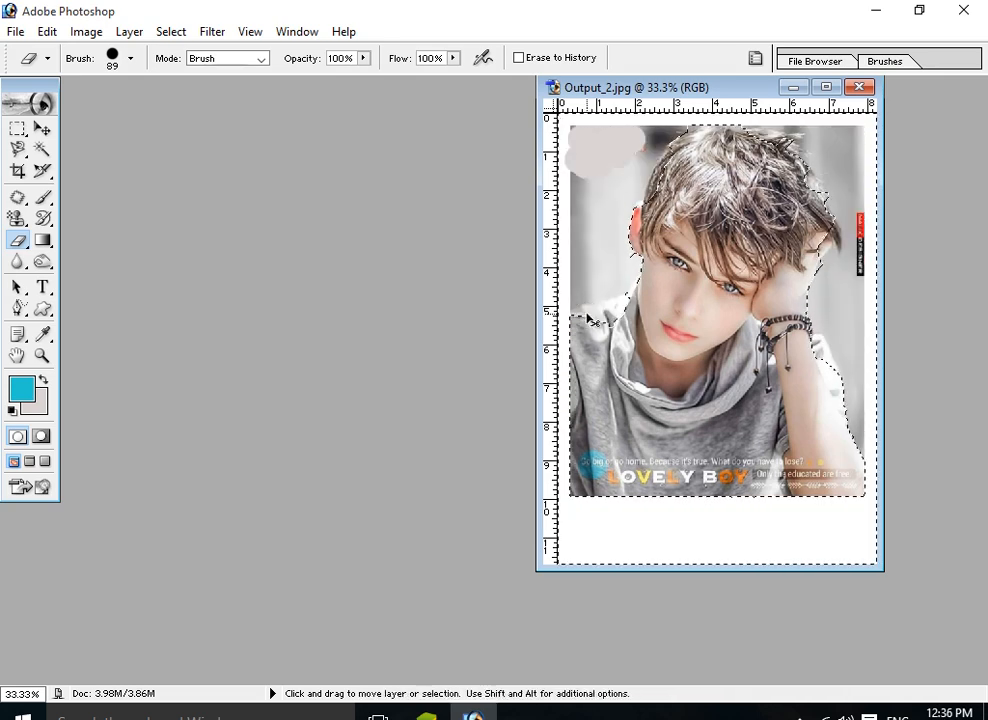
pyautogui.hotkey('ctrl', 'alt', 'z')
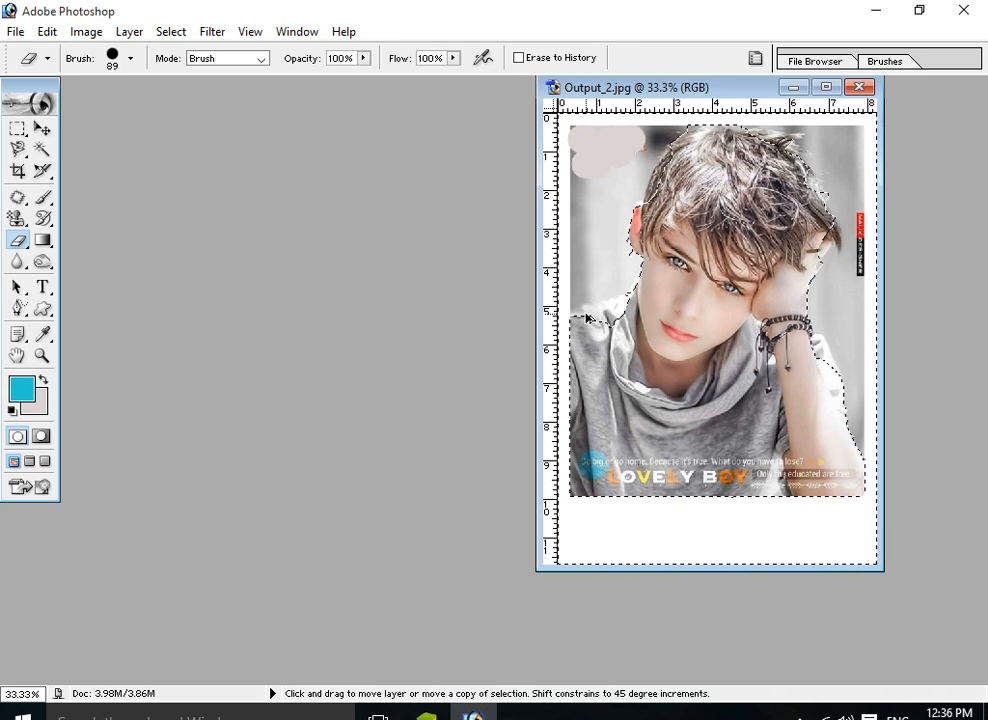
pyautogui.hotkey('ctrl', 'alt', 'z')
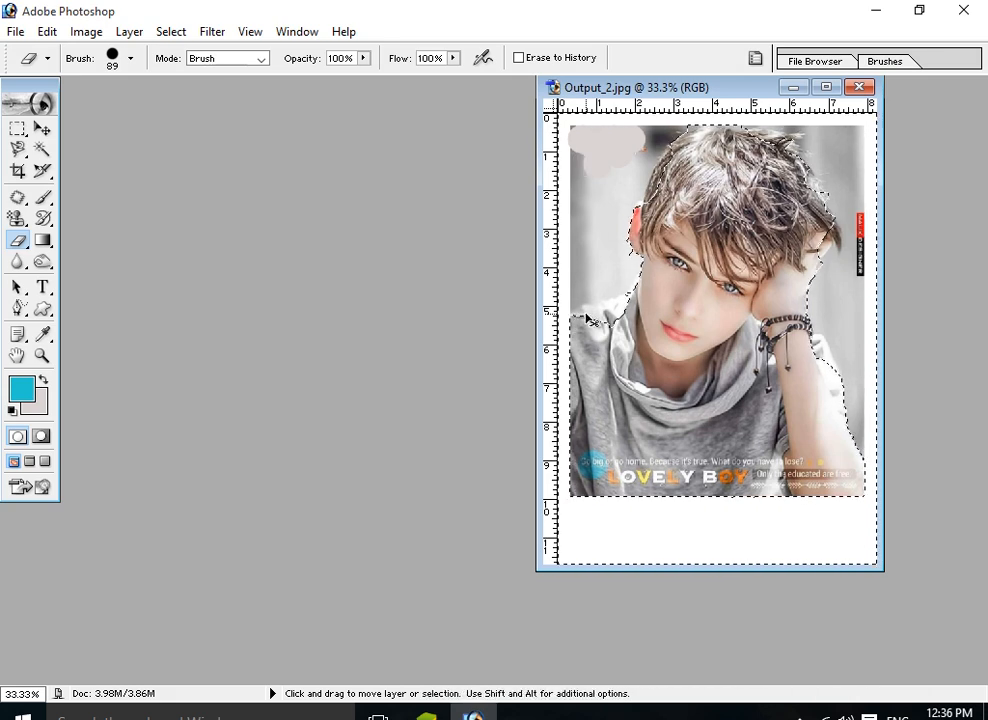
pyautogui.hotkey('ctrl', 'alt', 'z')
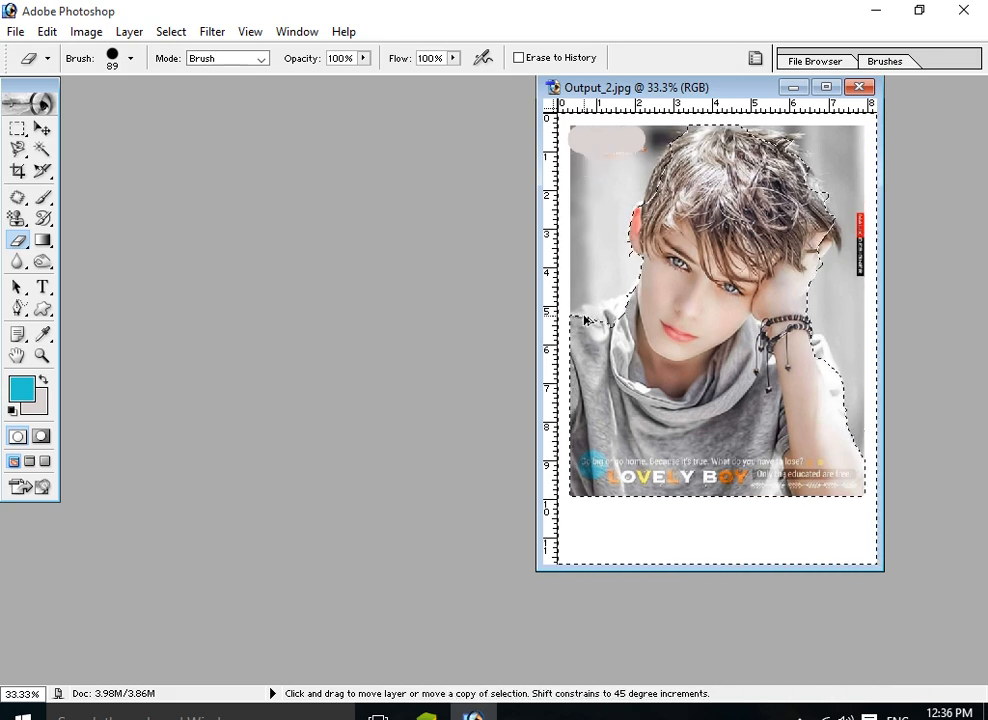
pyautogui.hotkey('ctrl', 'alt', 'z')
pyautogui.hotkey('ctrl', 'alt', 'z')
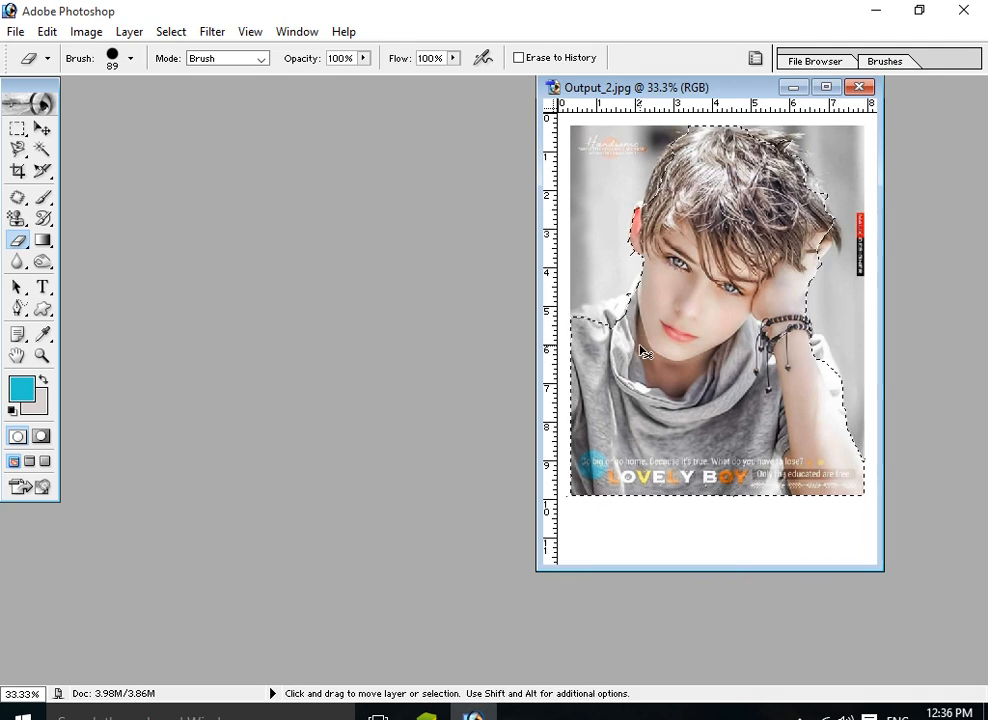
# - Deselect the boy's figure and switch to the Background Eraser Tool
pyautogui.hotkey('ctrl', 'd')
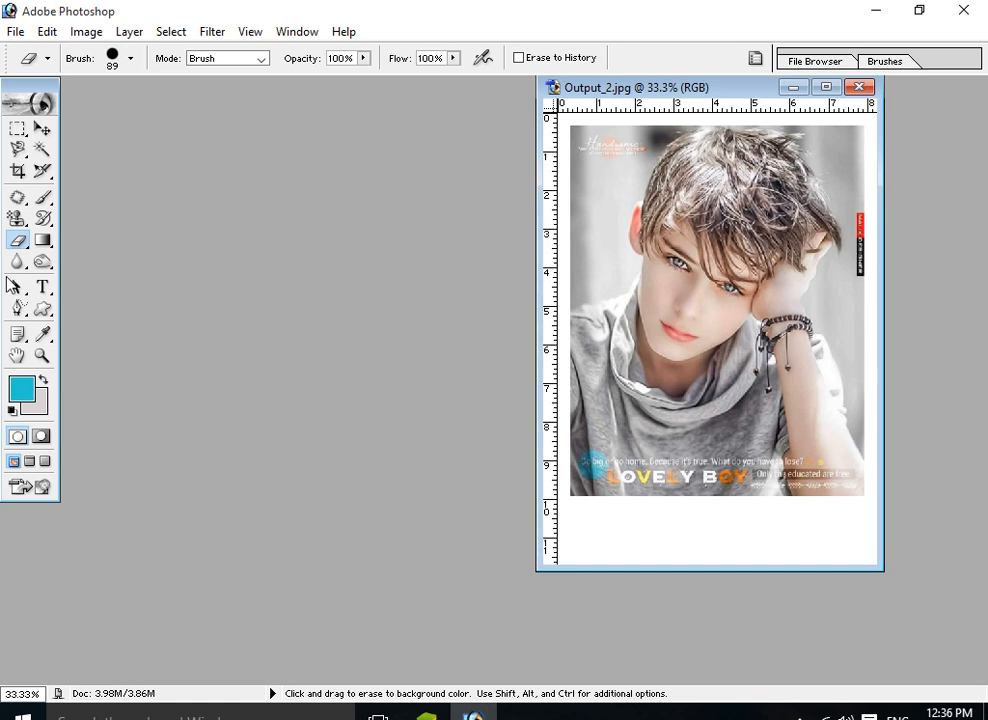
pyautogui.rightClick(27, 249)
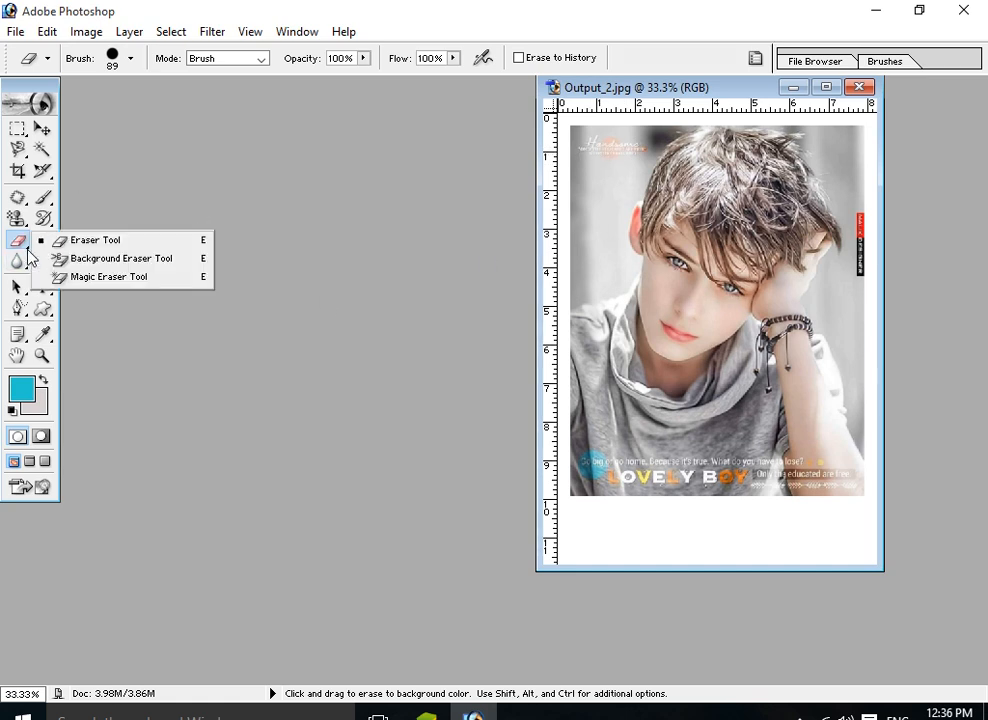
pyautogui.click(126, 261)
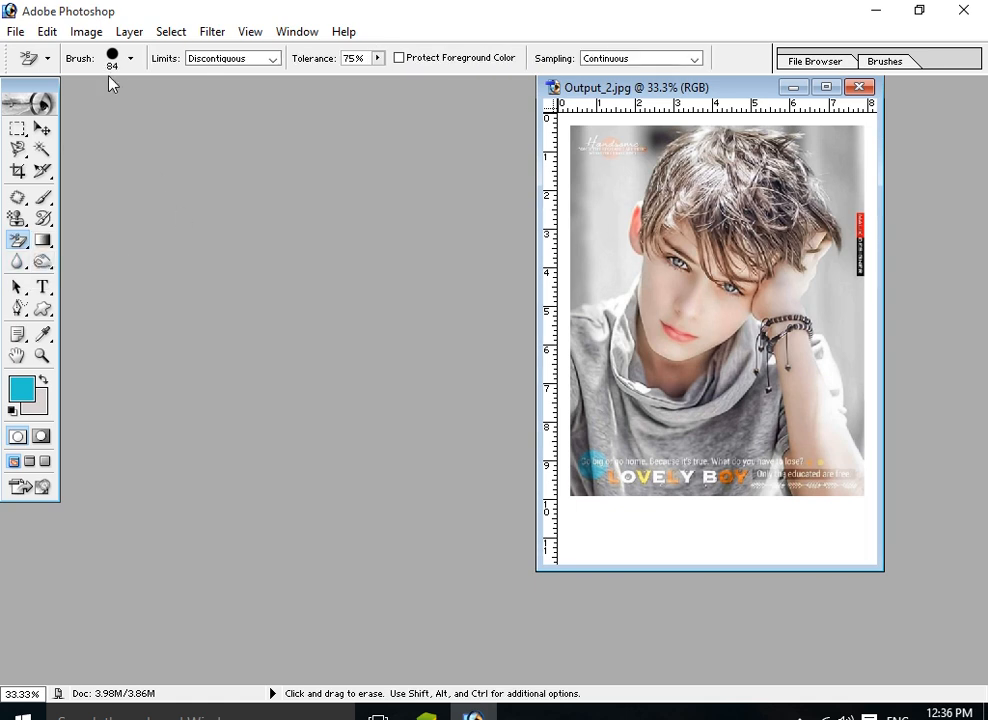
pyautogui.click(130, 62)
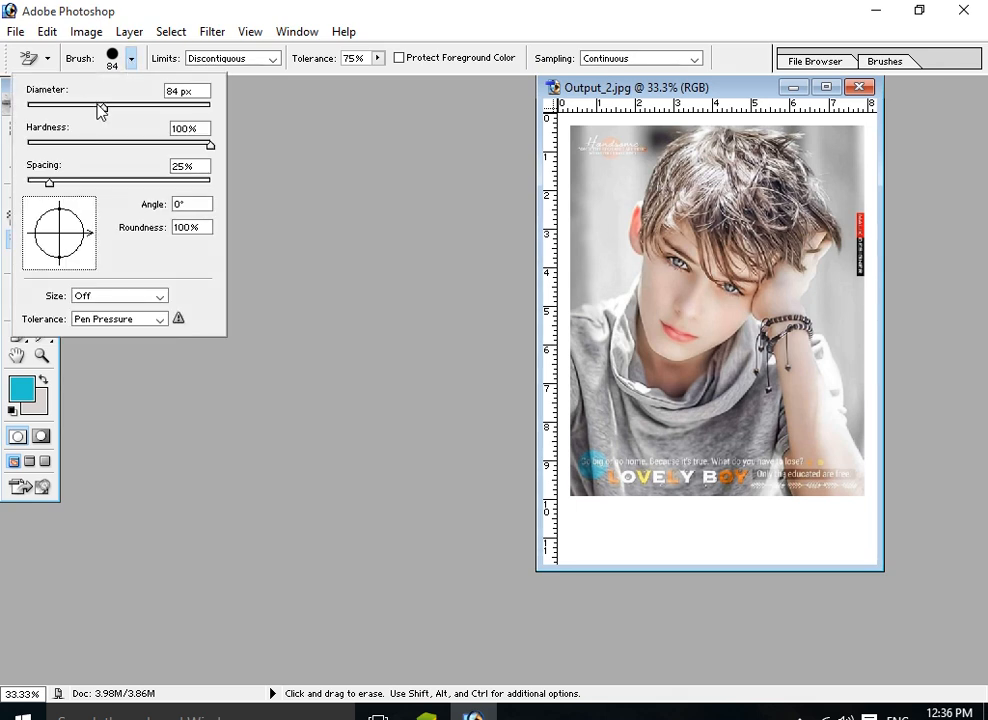
pyautogui.click(306, 123)
pyautogui.click(272, 59)
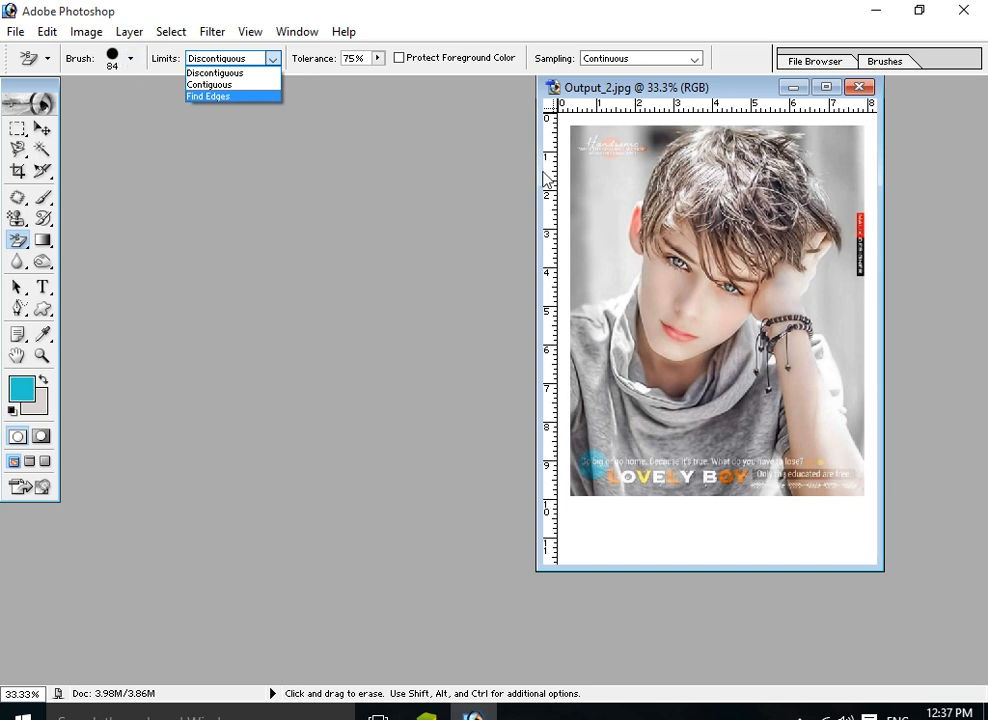
pyautogui.click(422, 139)
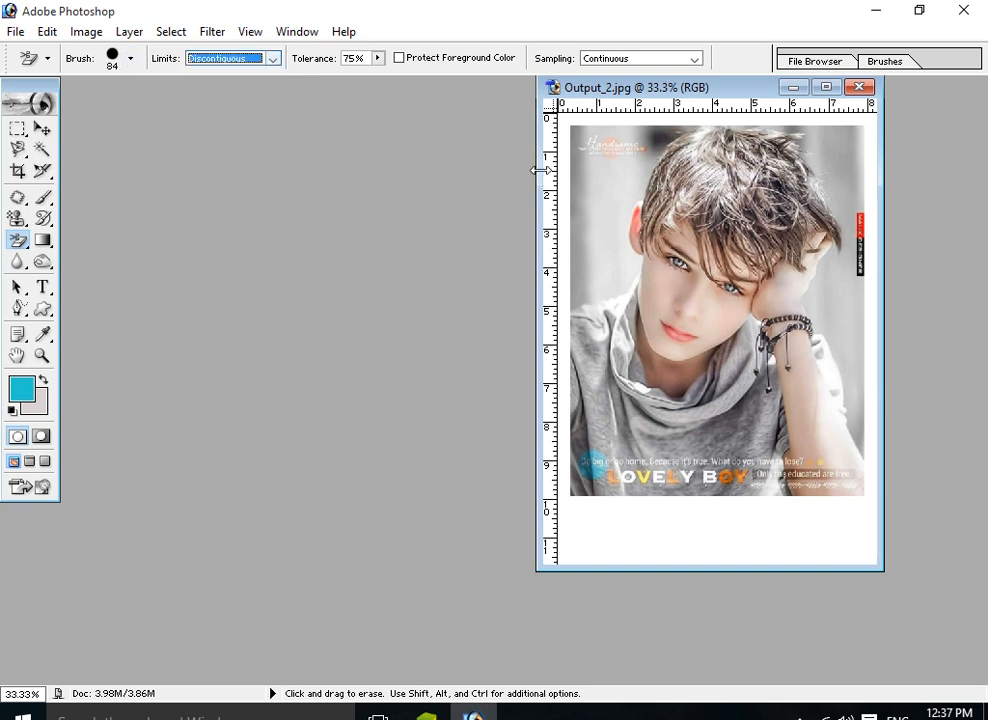
# - Erase the grey background on both sides of the boy to transparency with the Background Eraser, working around his head and arm
pyautogui.click(589, 148)
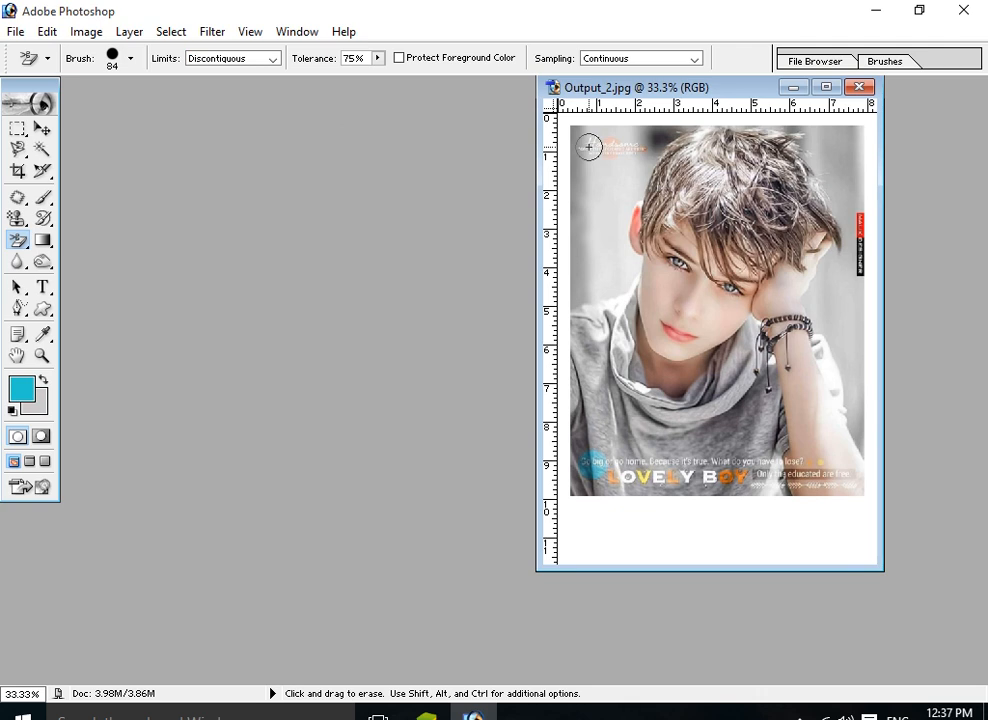
pyautogui.moveTo(588, 147); pyautogui.dragTo(615, 142)
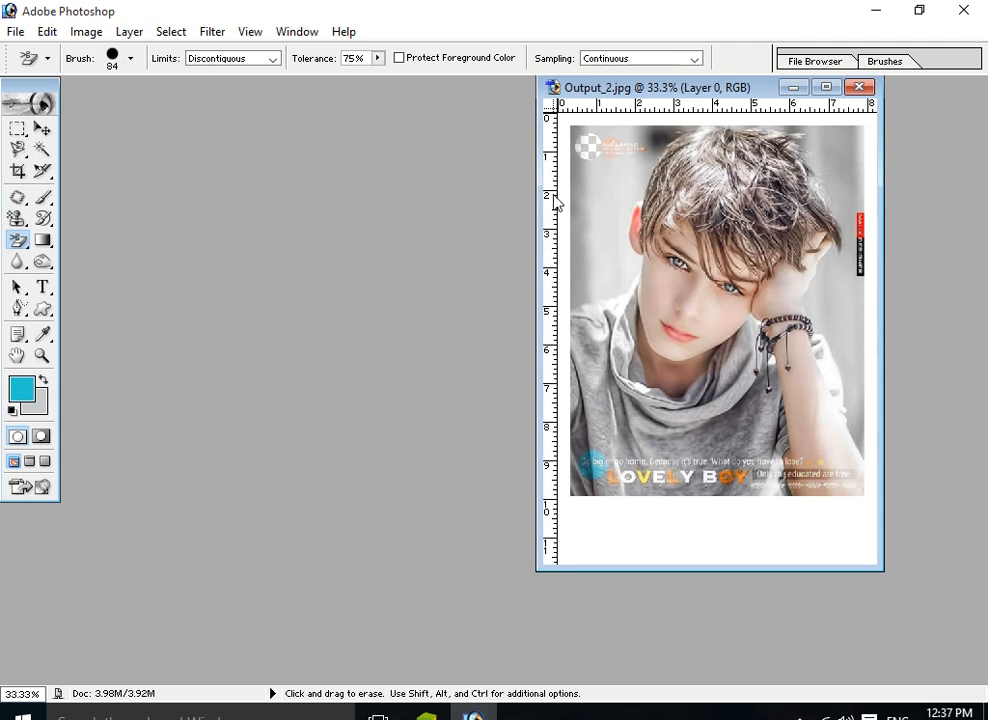
pyautogui.moveTo(611, 142)
pyautogui.mouseDown()
pyautogui.moveTo(579, 178)
pyautogui.moveTo(618, 159)
pyautogui.moveTo(641, 131)
pyautogui.moveTo(630, 129)
pyautogui.moveTo(666, 129)
pyautogui.moveTo(620, 212)
pyautogui.moveTo(585, 203)
pyautogui.moveTo(567, 180)
pyautogui.moveTo(578, 126)
pyautogui.mouseUp()
pyautogui.moveTo(600, 200)
pyautogui.mouseDown()
pyautogui.moveTo(618, 218)
pyautogui.moveTo(624, 264)
pyautogui.moveTo(581, 288)
pyautogui.moveTo(571, 272)
pyautogui.moveTo(593, 227)
pyautogui.moveTo(591, 141)
pyautogui.moveTo(607, 179)
pyautogui.mouseUp()
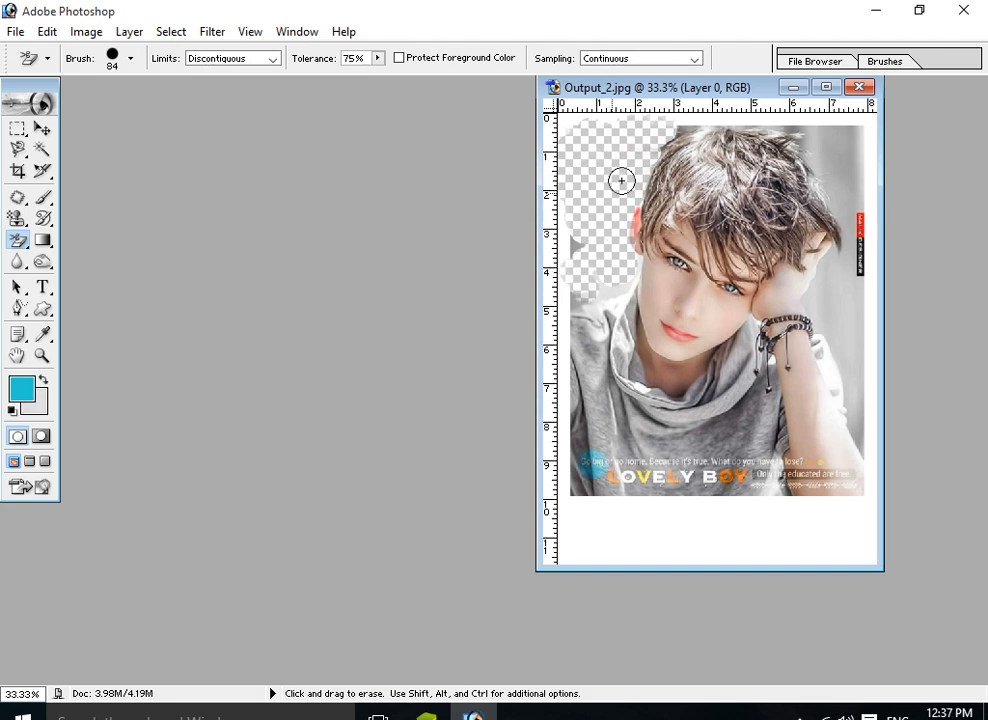
pyautogui.moveTo(826, 138)
pyautogui.mouseDown()
pyautogui.moveTo(849, 173)
pyautogui.moveTo(843, 130)
pyautogui.moveTo(821, 151)
pyautogui.moveTo(828, 173)
pyautogui.moveTo(850, 183)
pyautogui.moveTo(852, 136)
pyautogui.moveTo(859, 150)
pyautogui.moveTo(855, 212)
pyautogui.moveTo(830, 205)
pyautogui.moveTo(849, 257)
pyautogui.moveTo(849, 245)
pyautogui.moveTo(842, 276)
pyautogui.moveTo(827, 282)
pyautogui.moveTo(829, 272)
pyautogui.moveTo(817, 305)
pyautogui.moveTo(856, 287)
pyautogui.moveTo(860, 440)
pyautogui.moveTo(862, 414)
pyautogui.moveTo(827, 325)
pyautogui.moveTo(851, 335)
pyautogui.moveTo(845, 281)
pyautogui.mouseUp()
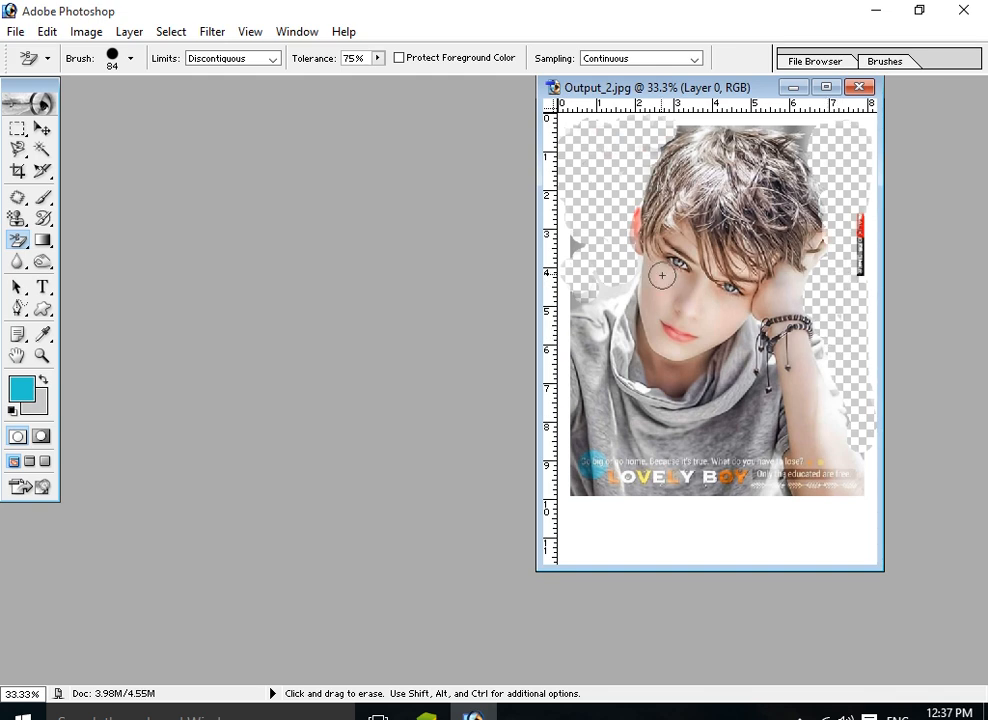
# - Erase the leftover grey patches around the boy with the Background Eraser and close the Output_2 image
pyautogui.moveTo(574, 248)
pyautogui.mouseDown()
pyautogui.moveTo(573, 304)
pyautogui.moveTo(605, 280)
pyautogui.mouseUp()
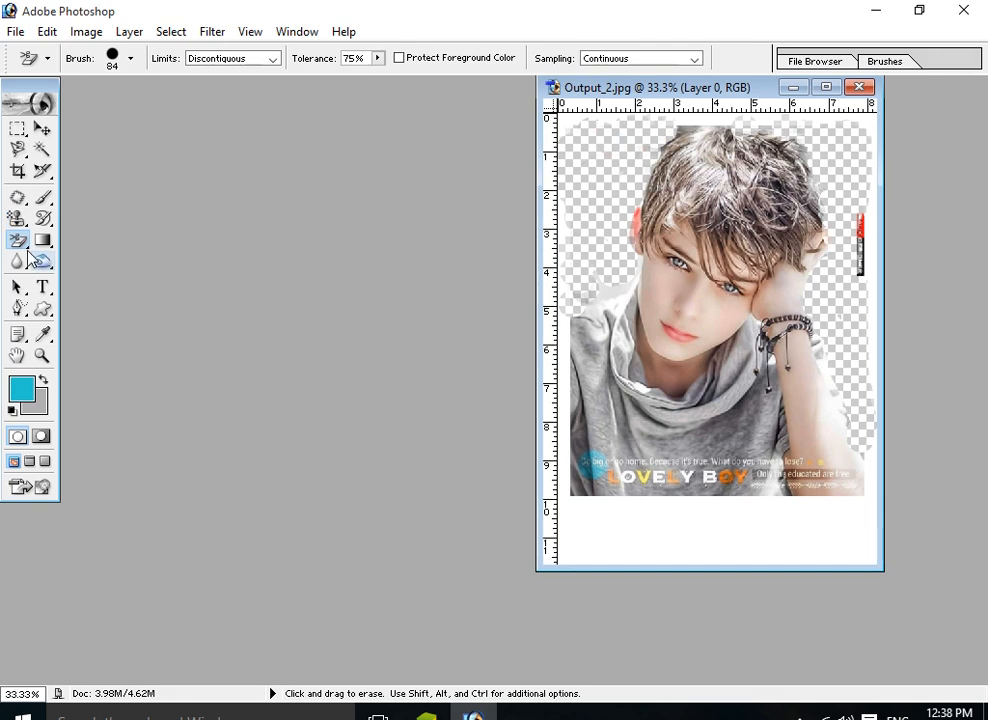
pyautogui.click(28, 248)
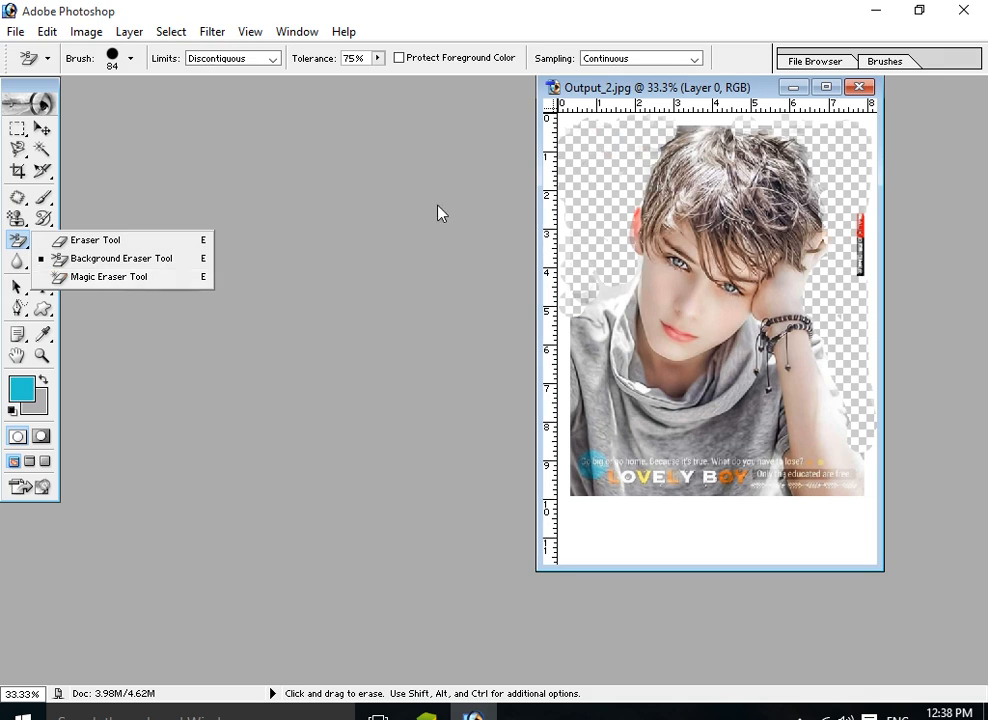
pyautogui.click(862, 90)
pyautogui.click(514, 290)
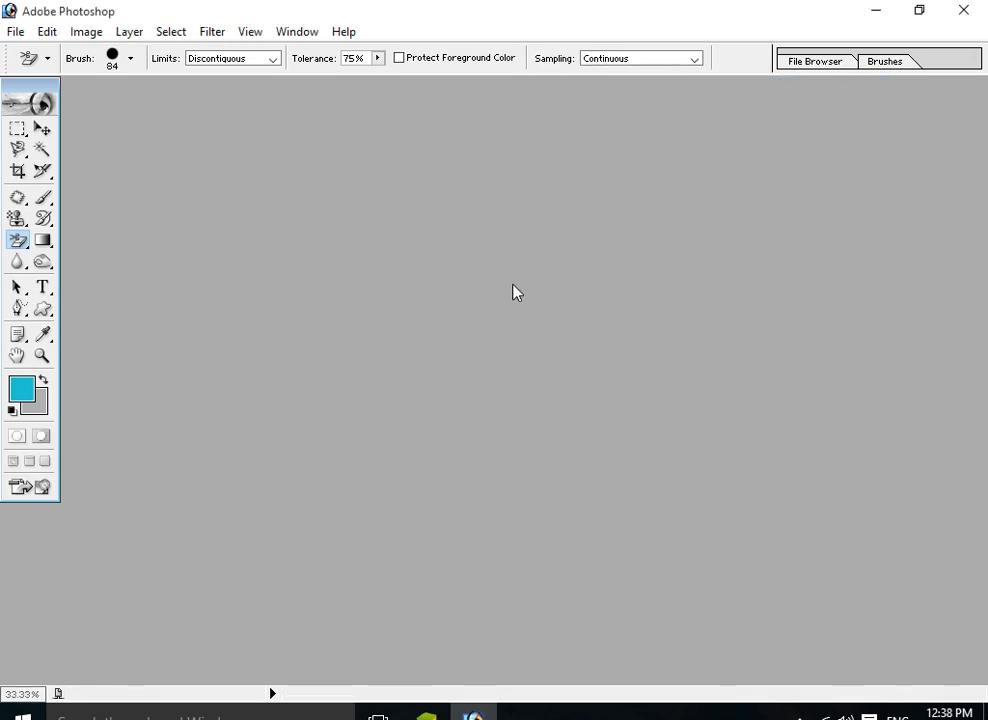
# - Open the Output_1 image of the woman from the Pdf folder and move its window to the middle of the workspace
pyautogui.doubleClick(514, 292)
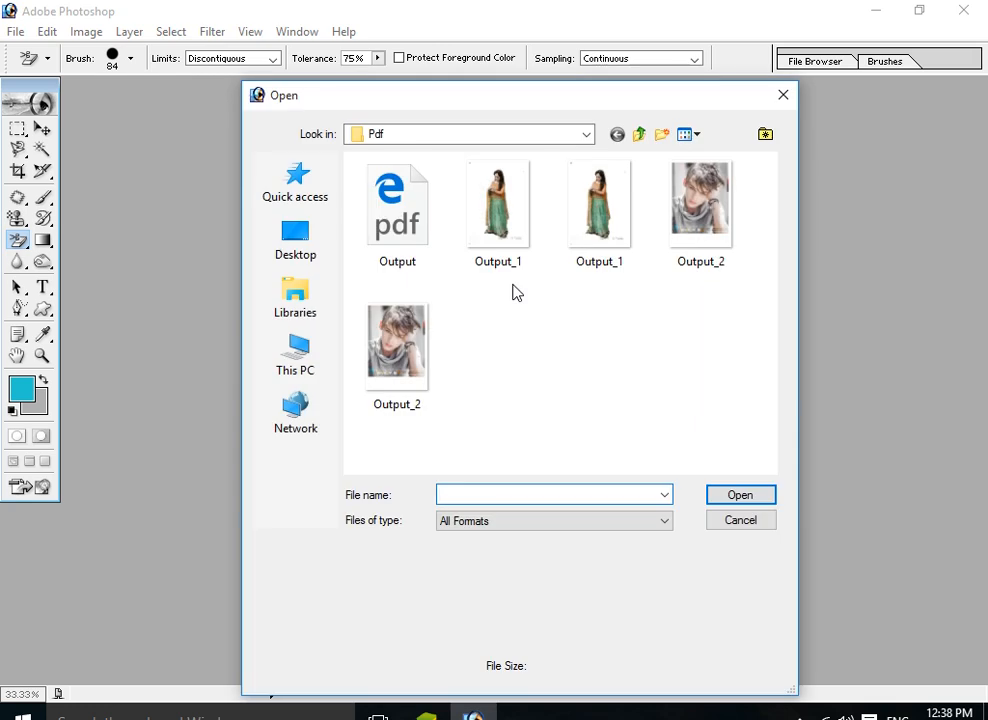
pyautogui.click(514, 242)
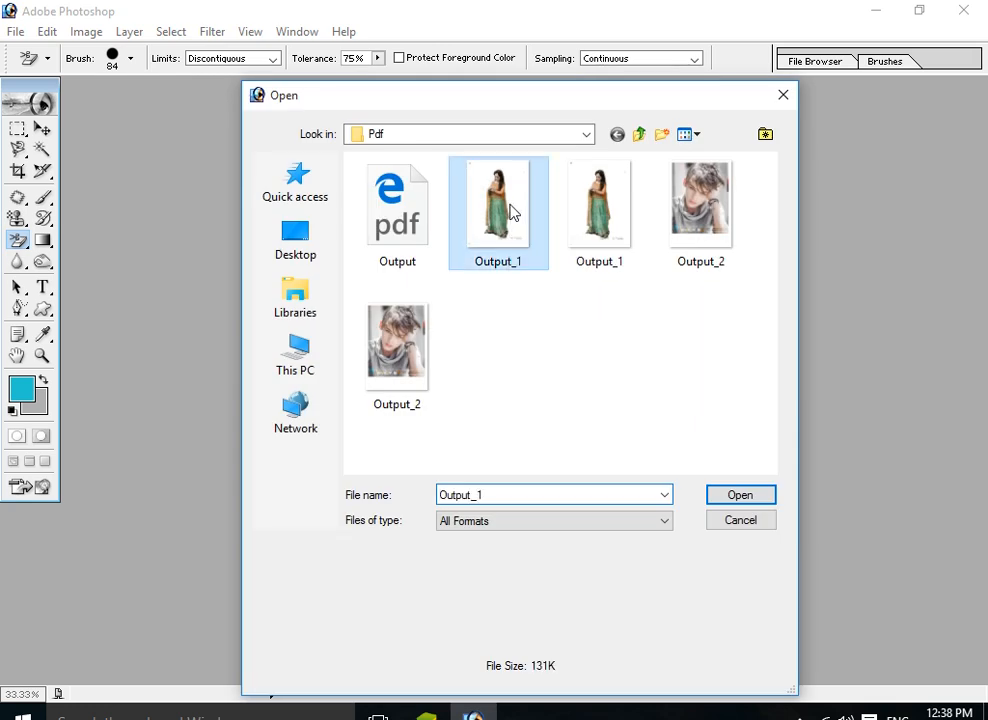
pyautogui.click(740, 497)
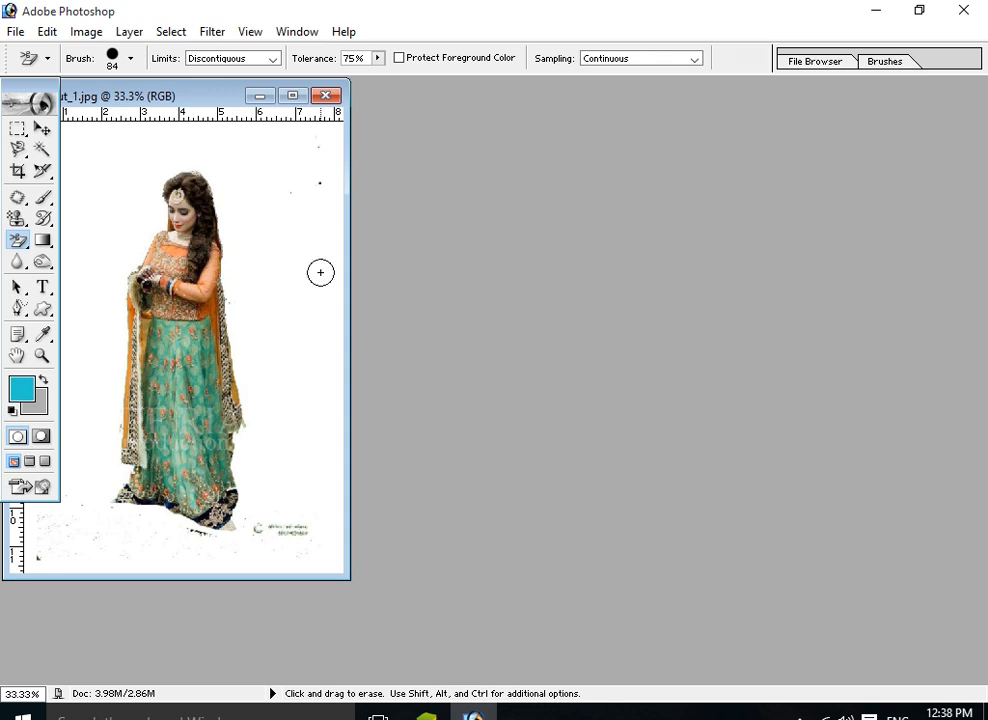
pyautogui.moveTo(219, 96)
pyautogui.mouseDown()
pyautogui.moveTo(603, 191)
pyautogui.moveTo(628, 148)
pyautogui.mouseUp()
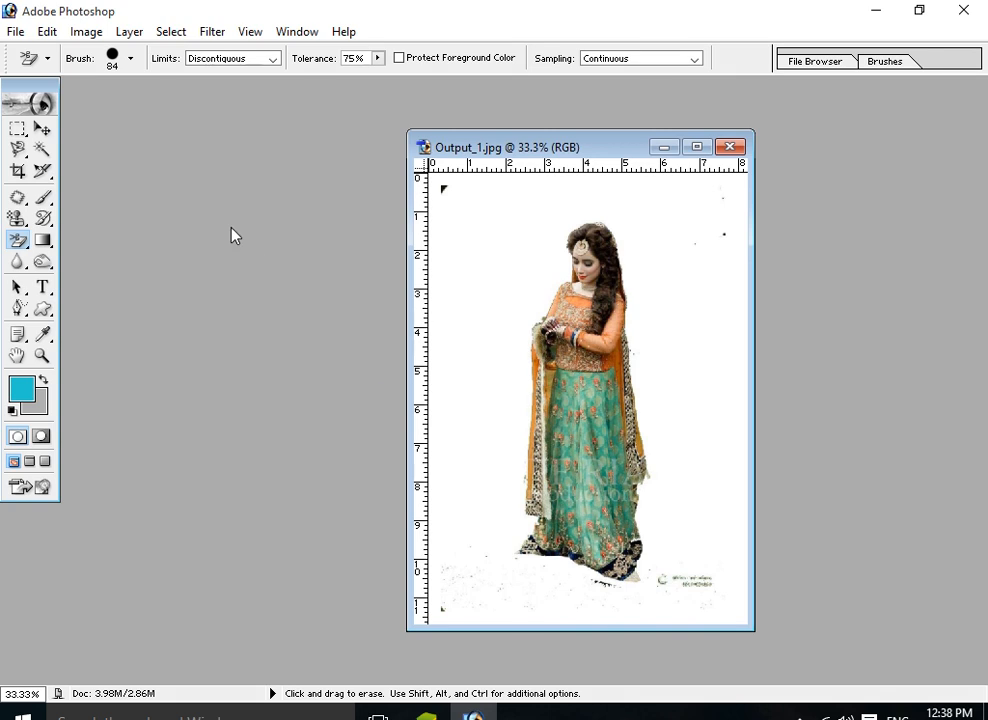
# - Switch to the Magic Eraser Tool and set its tolerance to 100
pyautogui.moveTo(18, 240); pyautogui.dragTo(118, 265)
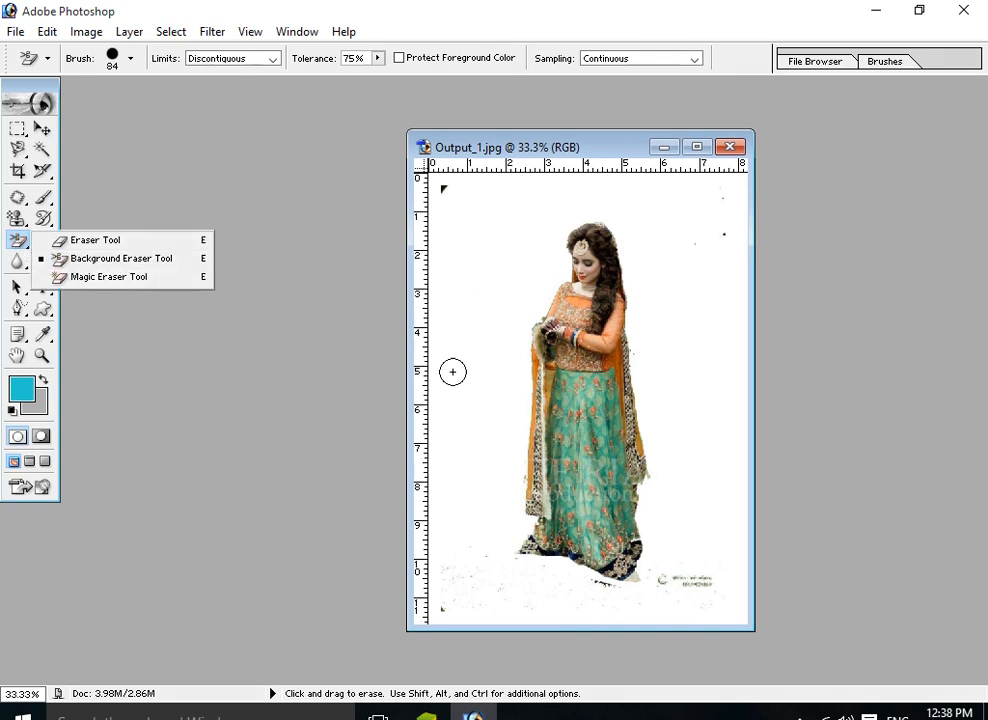
pyautogui.click(123, 282)
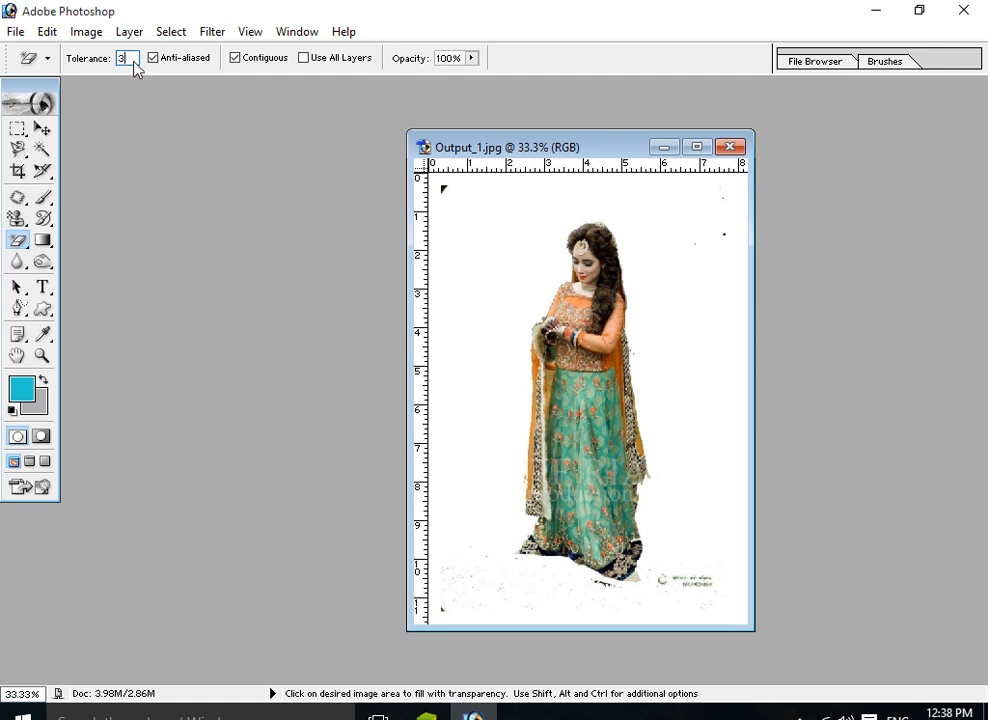
pyautogui.write('100')
pyautogui.press('Return')
pyautogui.click(153, 59)
# - Try erasing the white background around the woman with the Magic Eraser, and undo the erasure
pyautogui.click(458, 237)
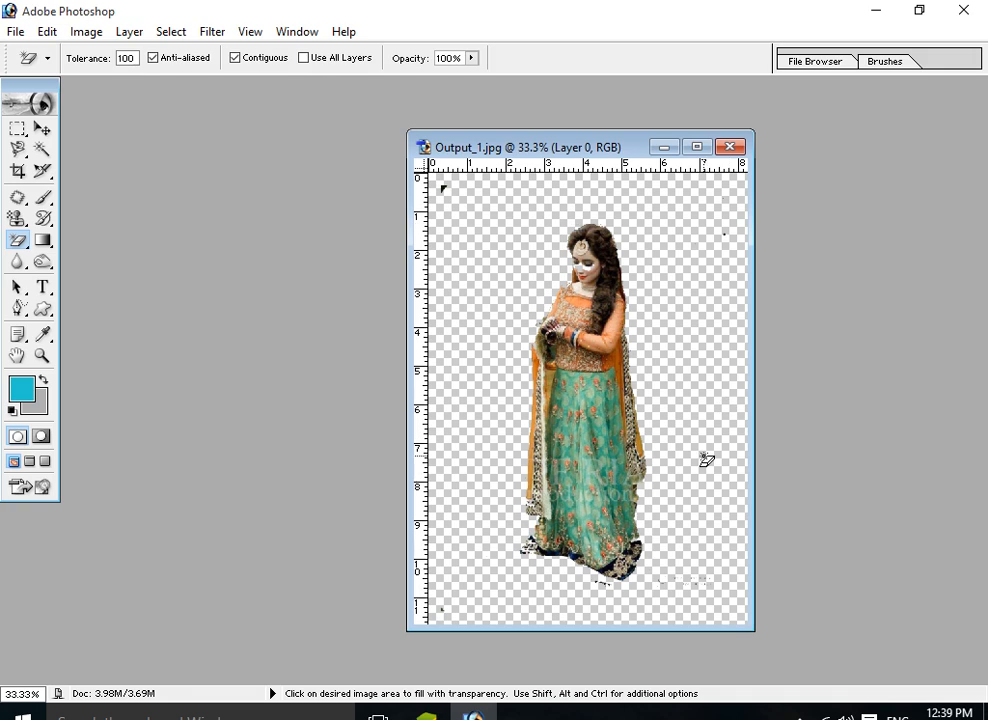
pyautogui.press('ctrl')
pyautogui.hotkey('ctrl', 'z')
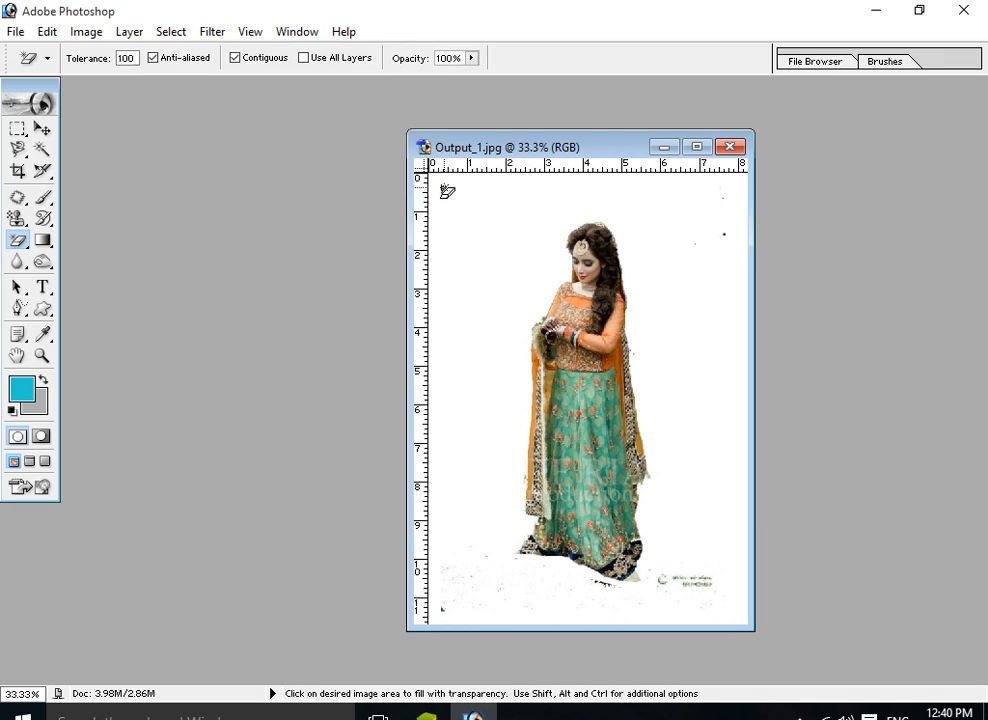
# - Erase the black corner mark and the white background around the woman with the Magic Eraser
pyautogui.click(443, 188)
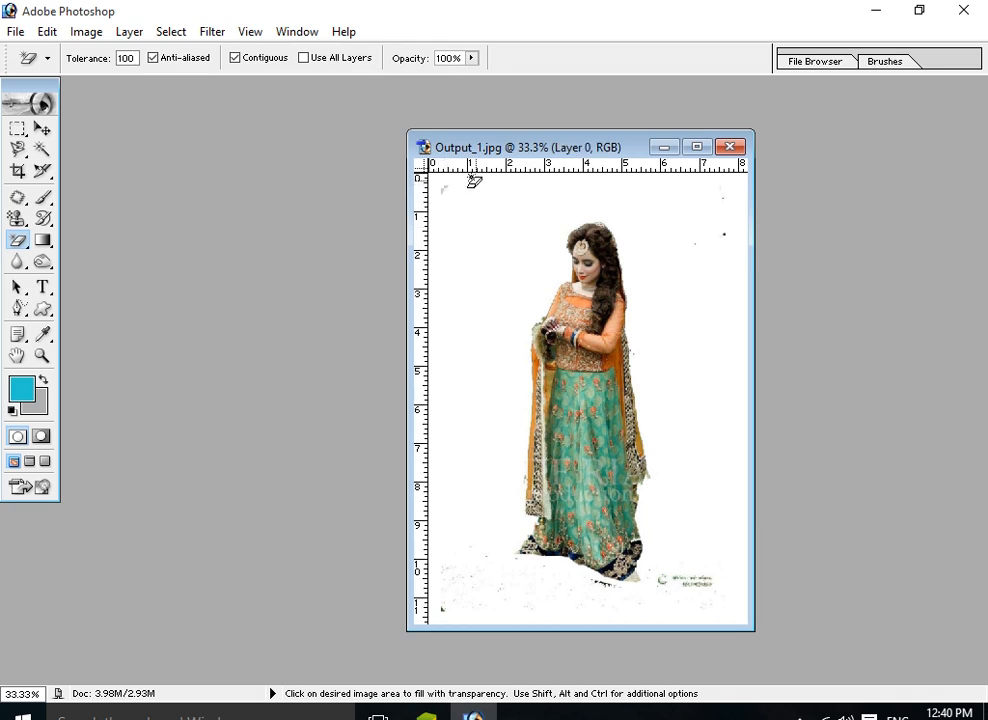
pyautogui.click(678, 210)
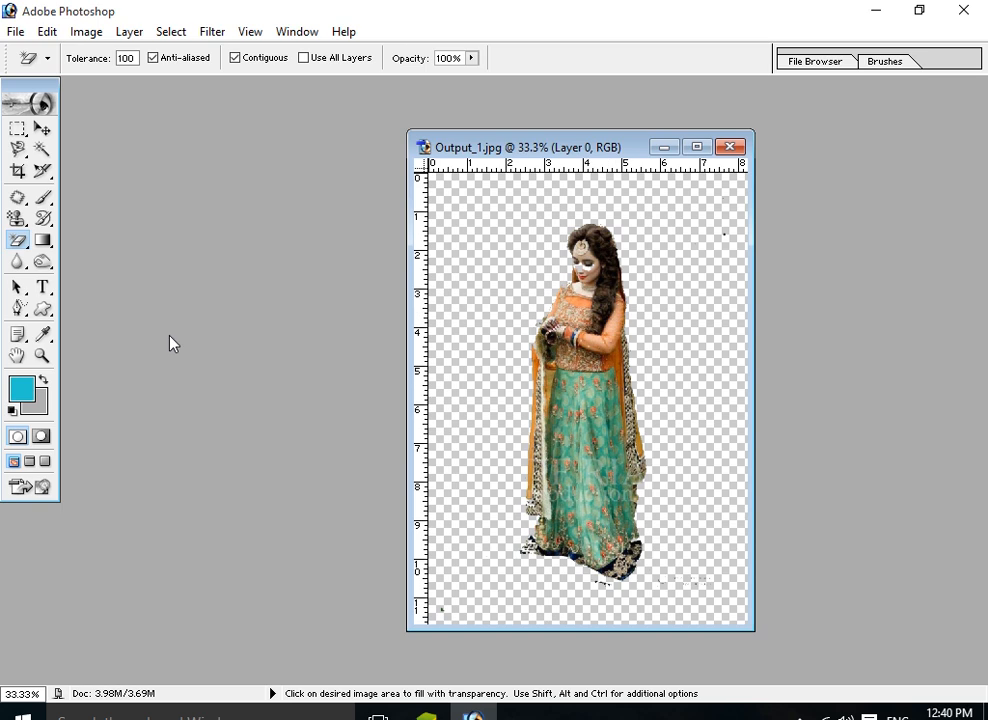
pyautogui.click(24, 243)
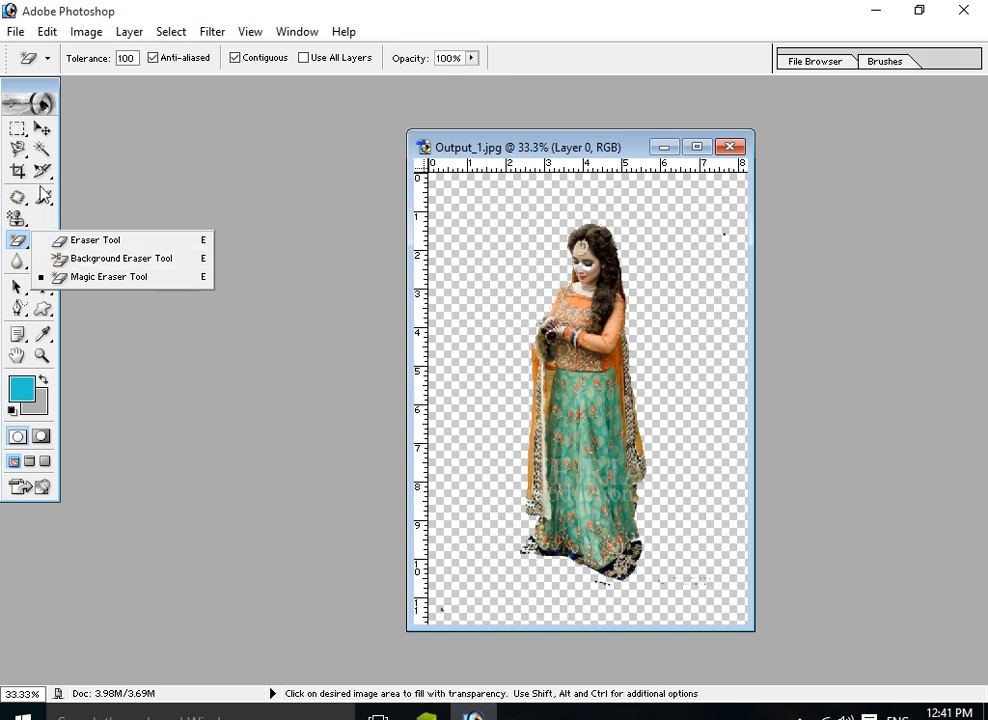
pyautogui.click(25, 150)
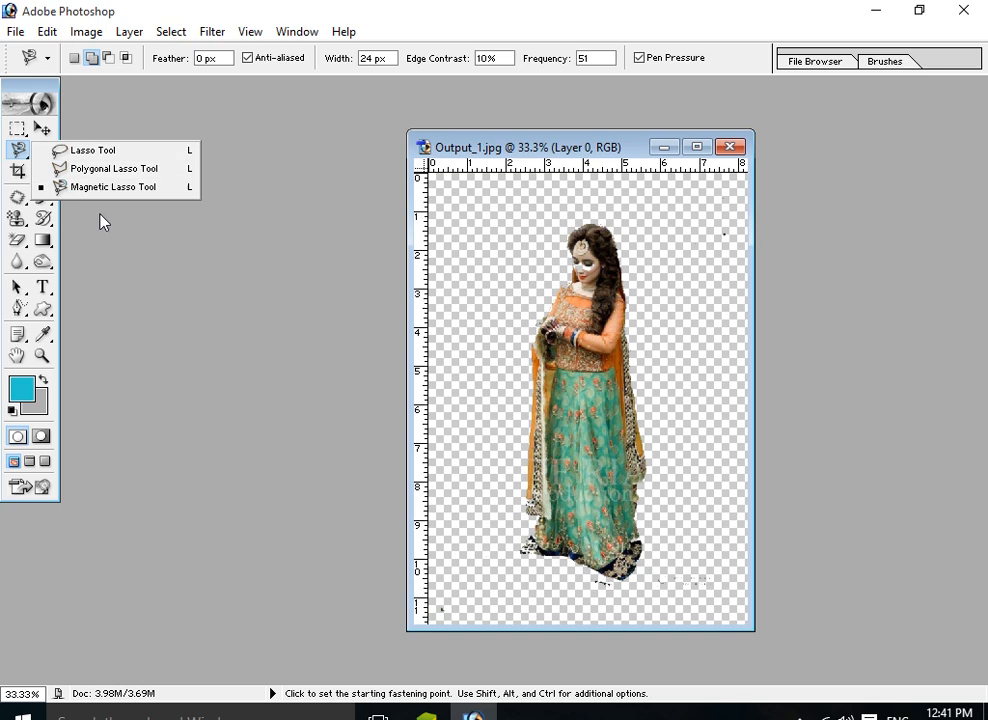
pyautogui.click(41, 129)
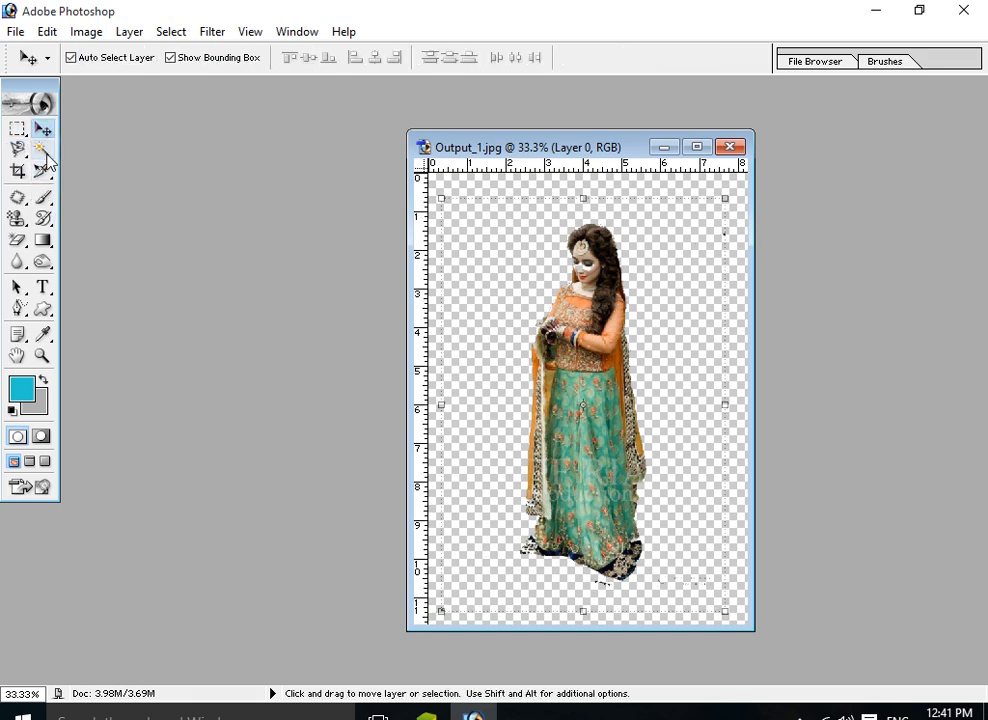
# - Select the woman by inverting a Magic Wand selection of the transparent area, and shift her slightly down and to the right
pyautogui.click(41, 148)
pyautogui.click(512, 328)
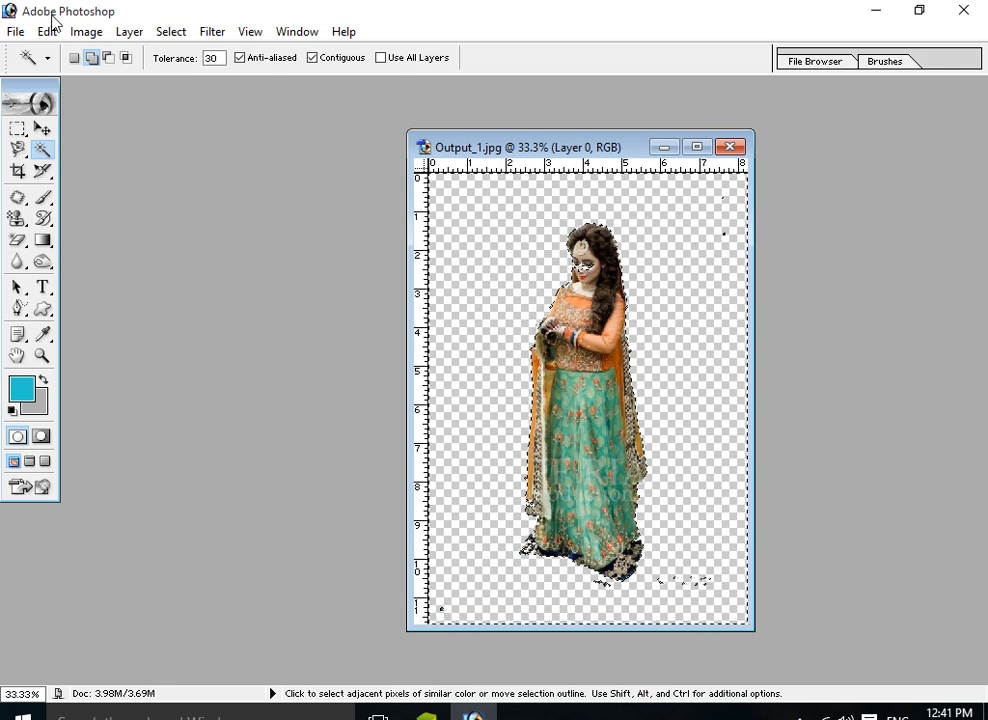
pyautogui.click(171, 33)
pyautogui.click(204, 119)
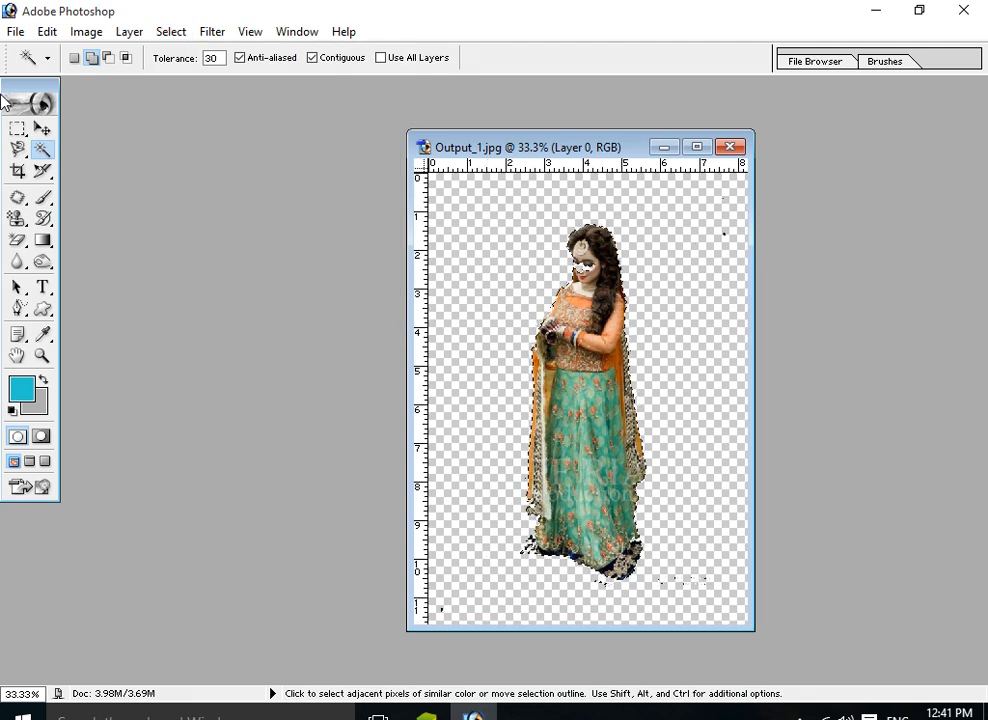
pyautogui.press('v')
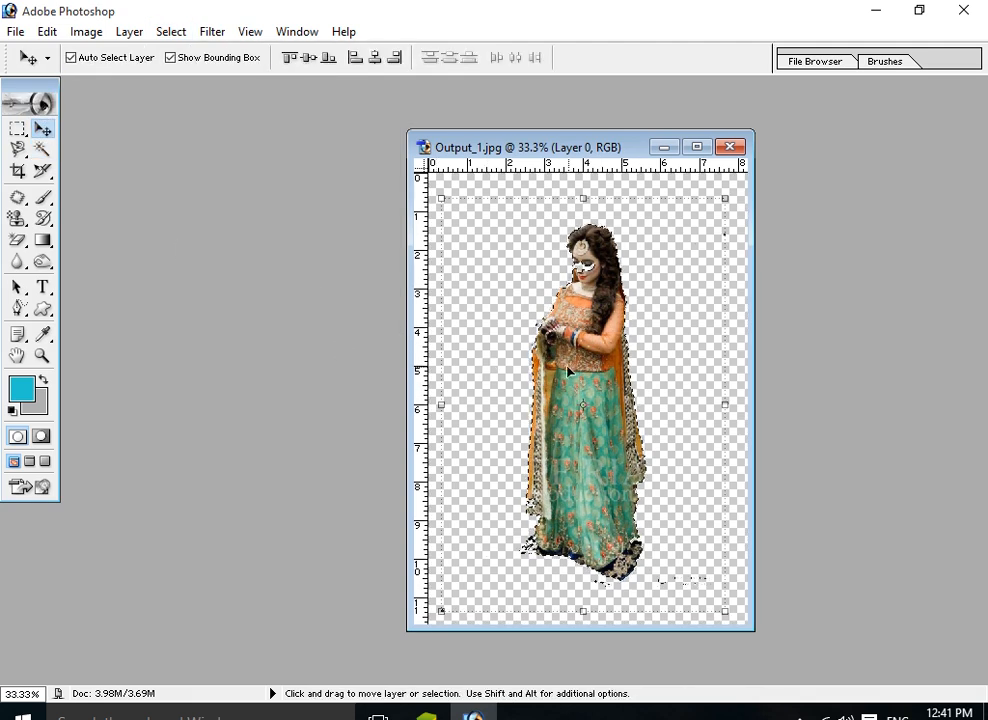
pyautogui.moveTo(592, 355); pyautogui.dragTo(612, 378)
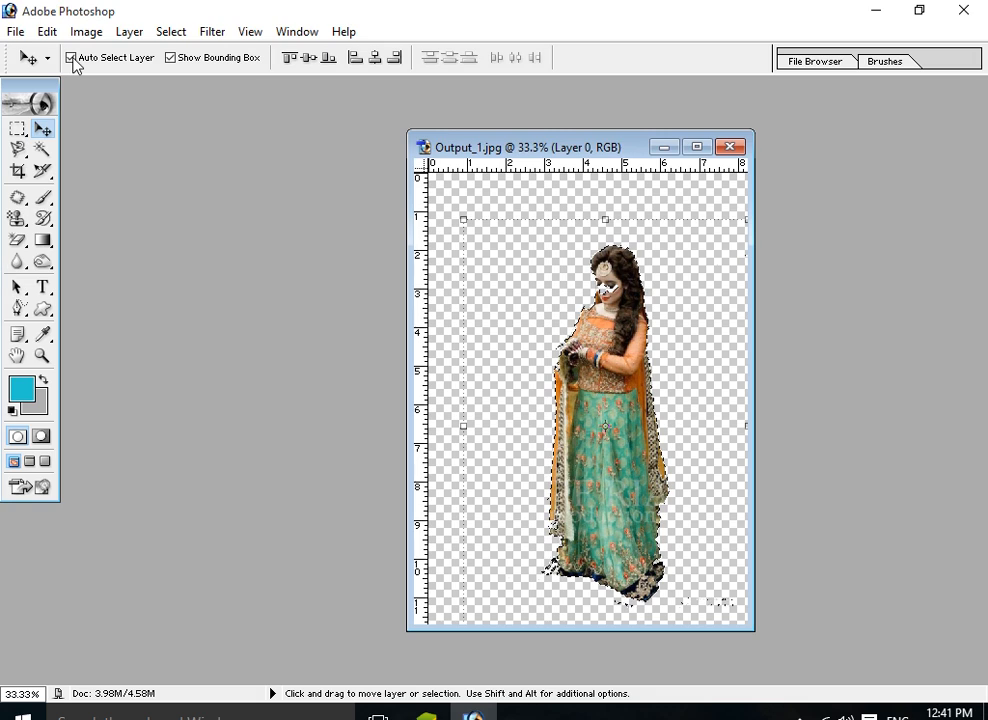
pyautogui.doubleClick(304, 258)
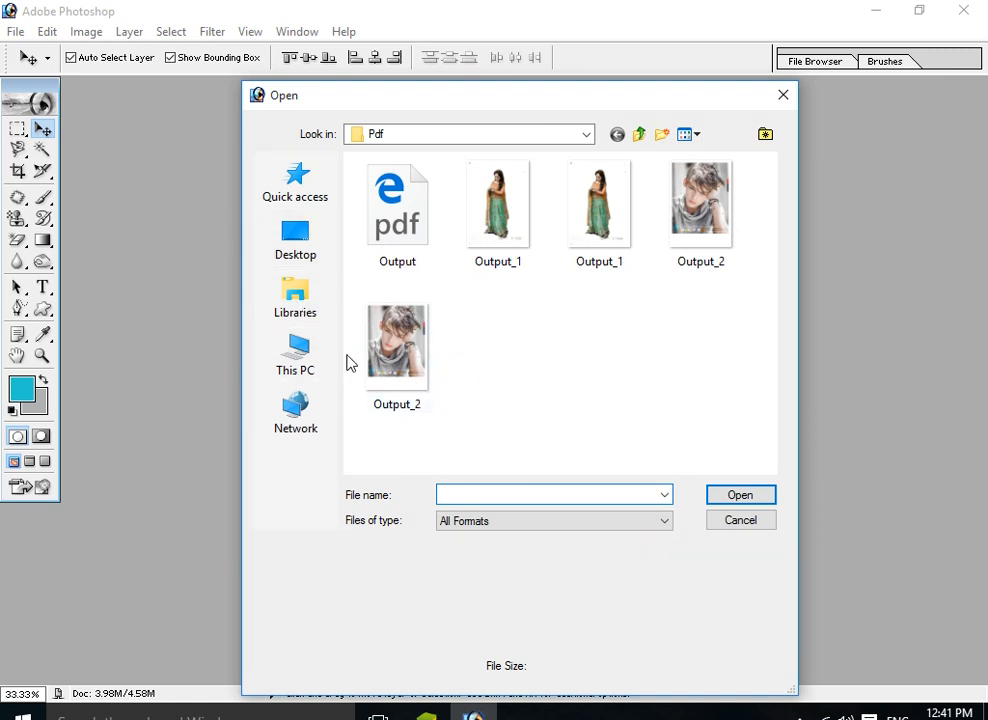
pyautogui.click(289, 247)
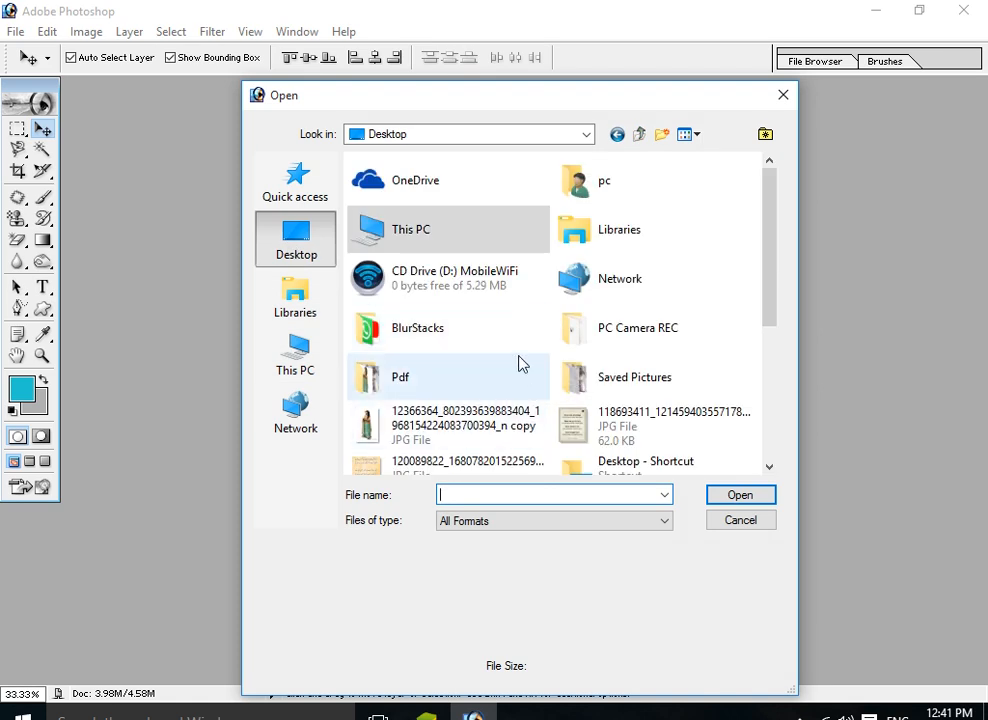
pyautogui.scroll(-3, 482, 357)
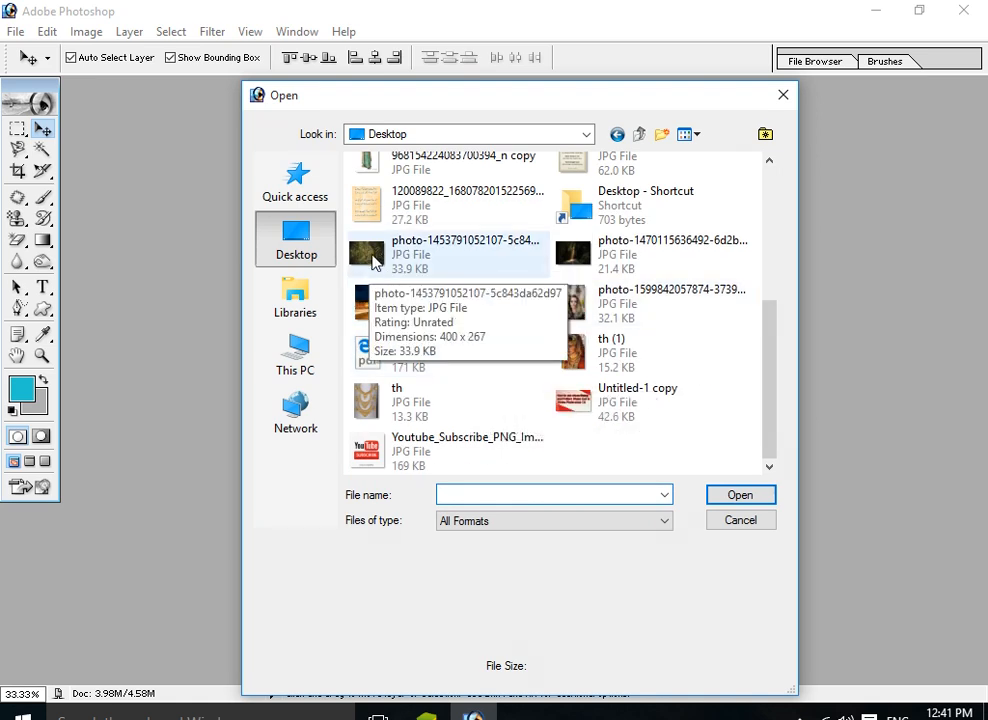
pyautogui.click(578, 258)
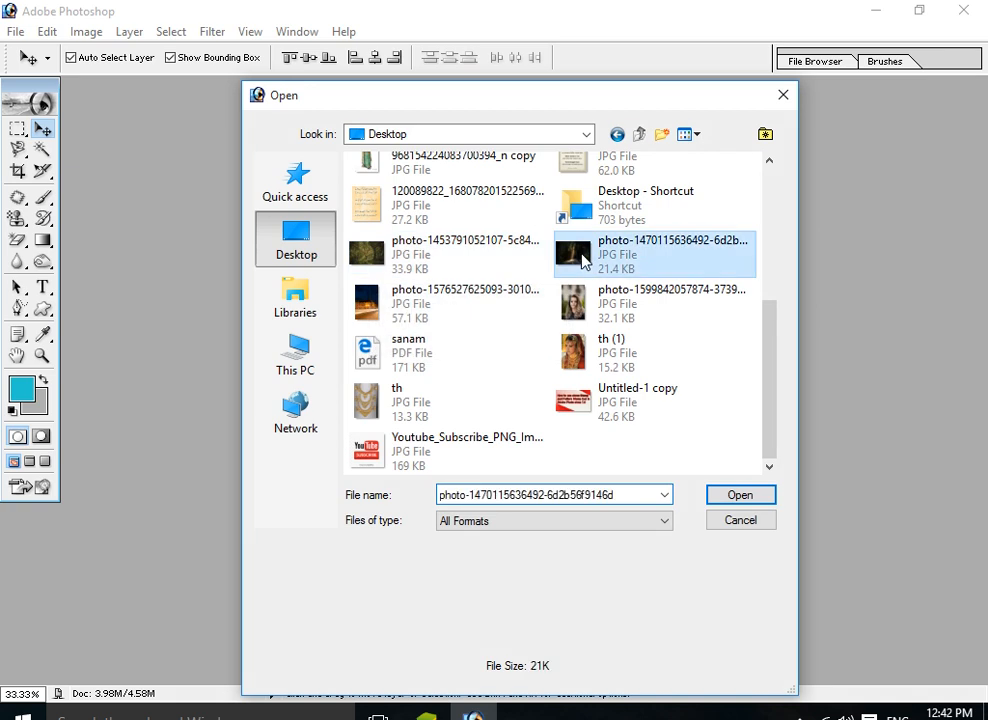
pyautogui.click(740, 496)
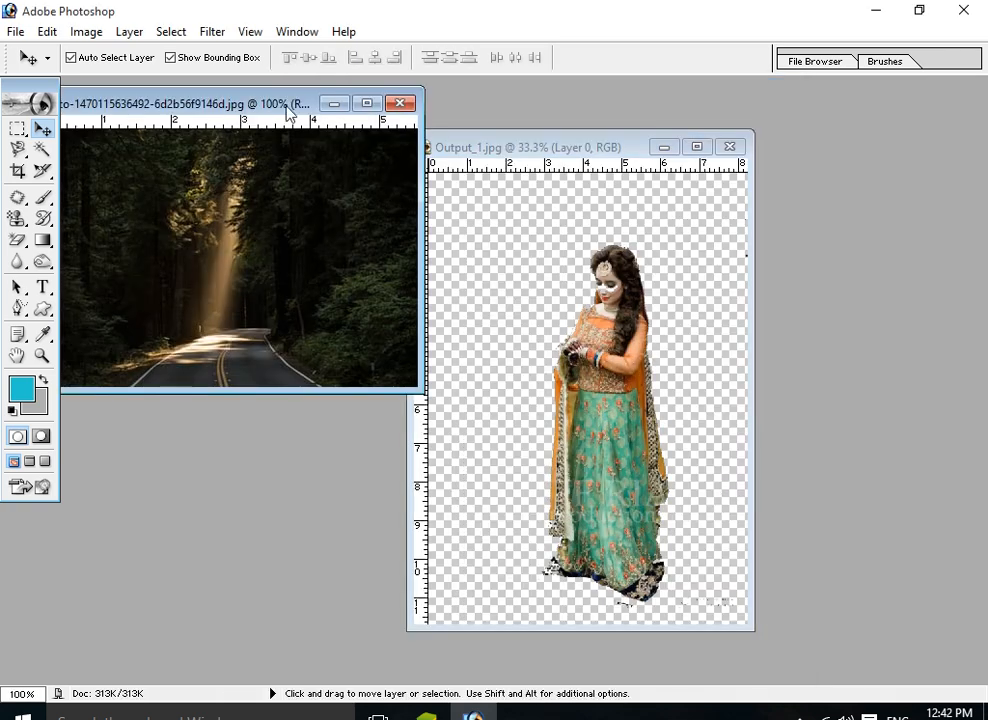
# - Arrange the two image windows side by side and copy the selected woman into the forest road photo
pyautogui.moveTo(287, 107); pyautogui.dragTo(298, 104)
pyautogui.click(548, 150)
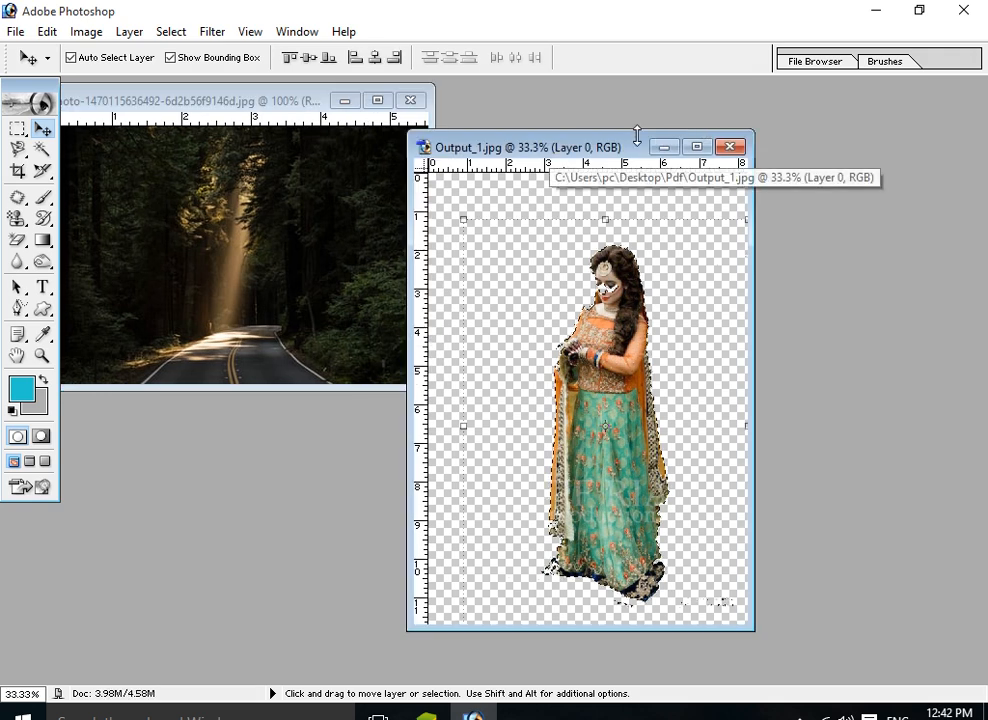
pyautogui.moveTo(637, 147); pyautogui.dragTo(805, 124)
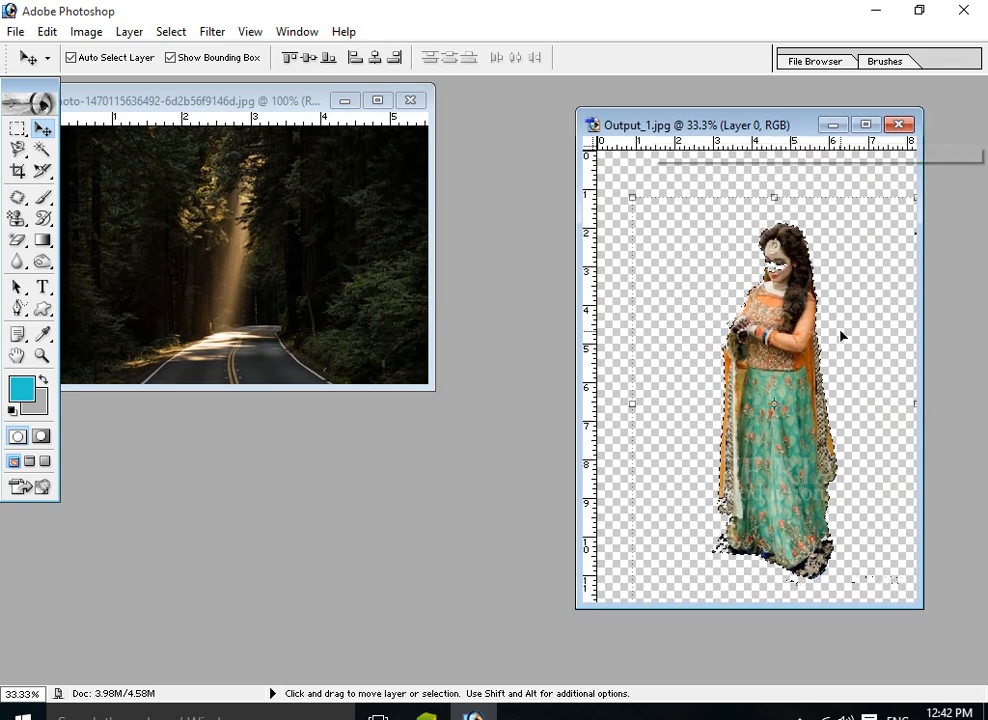
pyautogui.moveTo(842, 336); pyautogui.dragTo(268, 230)
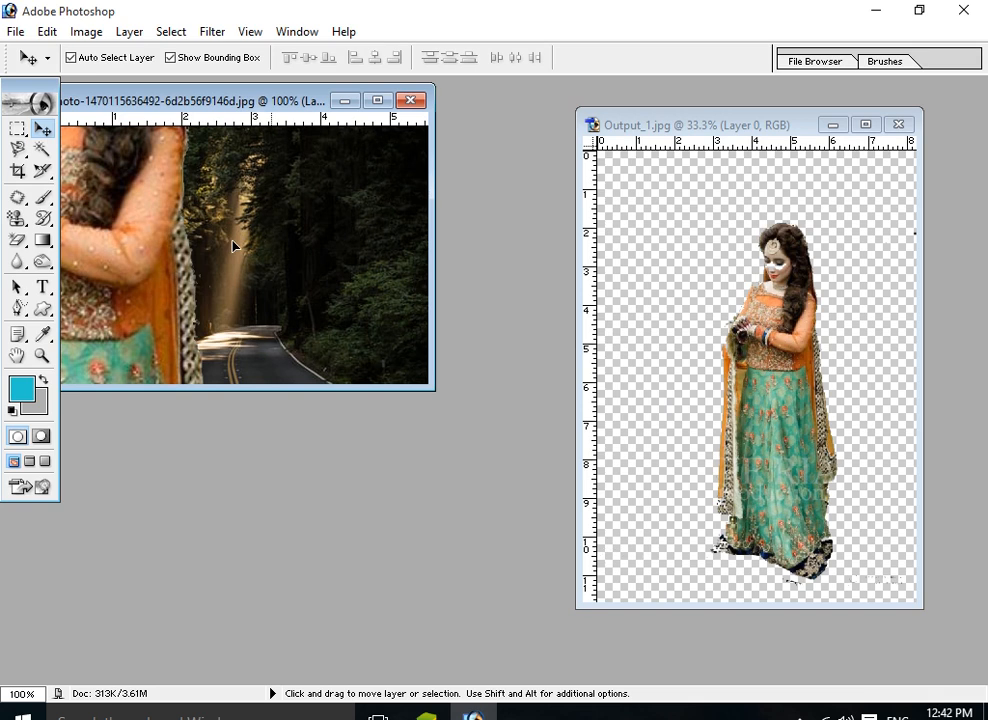
# - Shift the woman's layer toward the forest photo's lower-left corner and maximize the photo's window
pyautogui.moveTo(137, 190); pyautogui.dragTo(279, 309)
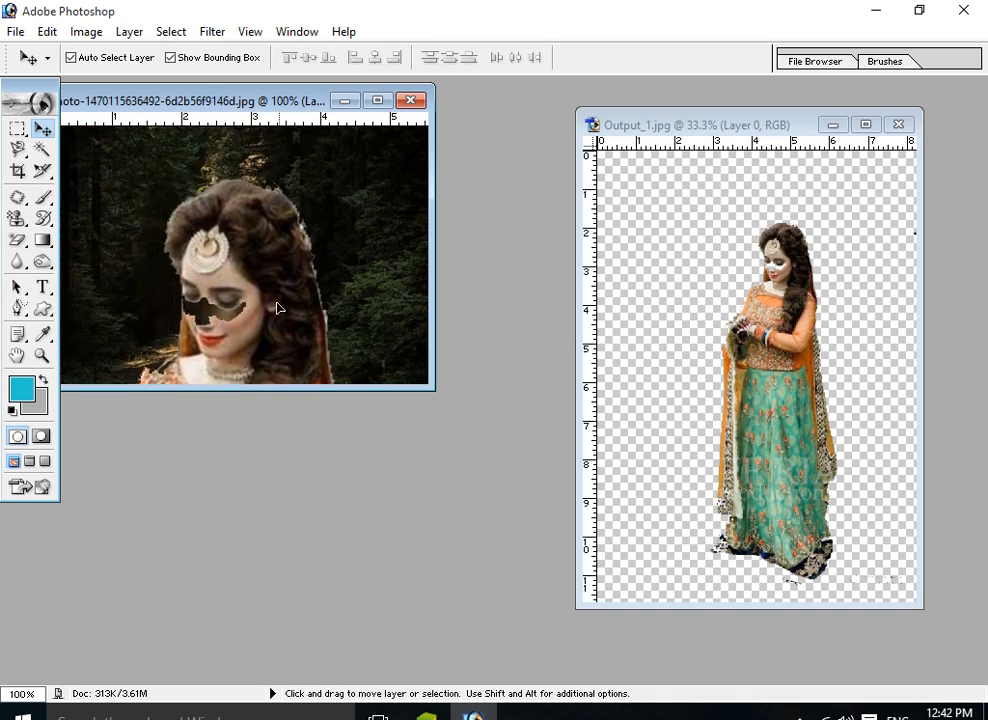
pyautogui.moveTo(277, 256); pyautogui.dragTo(287, 299)
pyautogui.moveTo(340, 233); pyautogui.dragTo(145, 290)
pyautogui.click(378, 101)
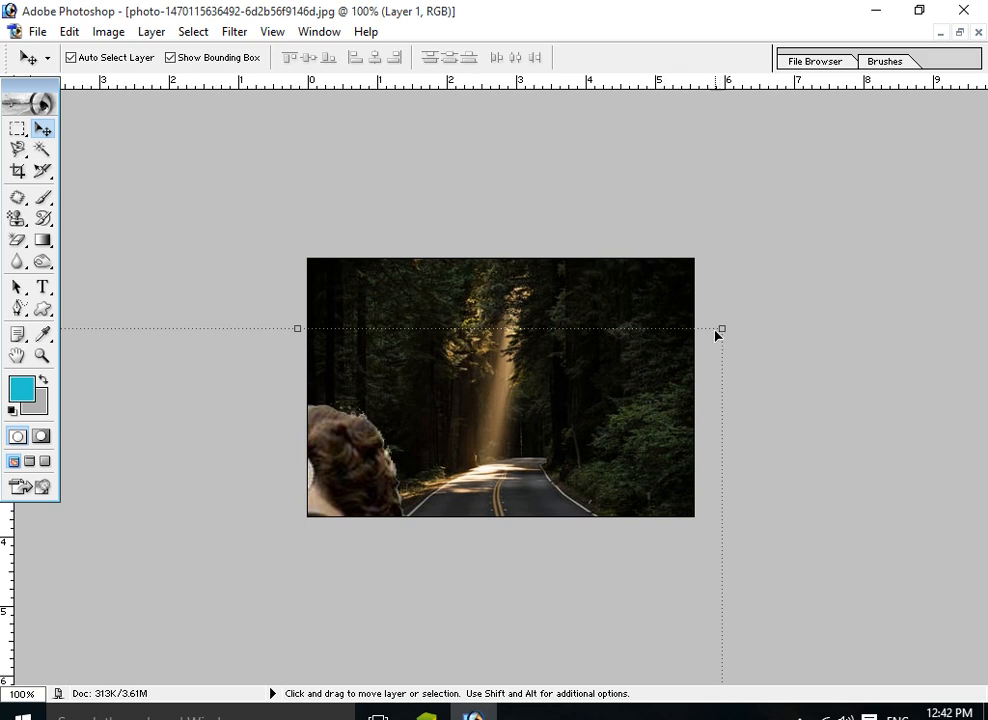
# - Scale the woman's layer down in several passes to about 25.4% width and 28.5% height
pyautogui.press('shift')
pyautogui.moveTo(722, 328); pyautogui.dragTo(508, 516)
pyautogui.moveTo(422, 621); pyautogui.dragTo(542, 282)
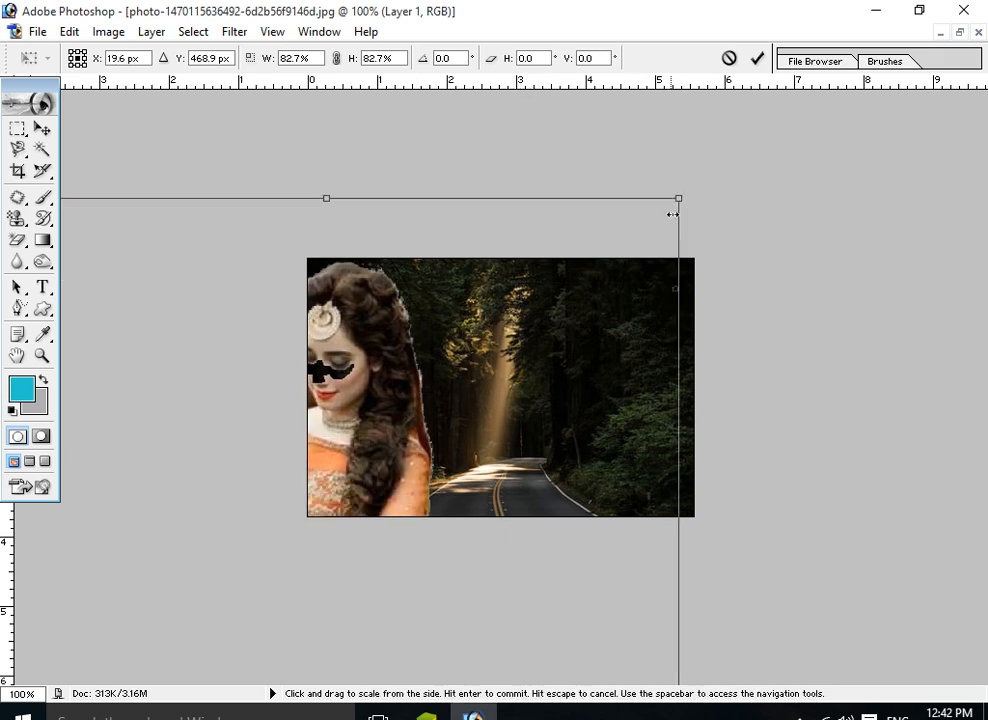
pyautogui.moveTo(680, 198); pyautogui.dragTo(455, 440)
pyautogui.moveTo(393, 543); pyautogui.dragTo(595, 294)
pyautogui.moveTo(650, 203); pyautogui.dragTo(391, 621)
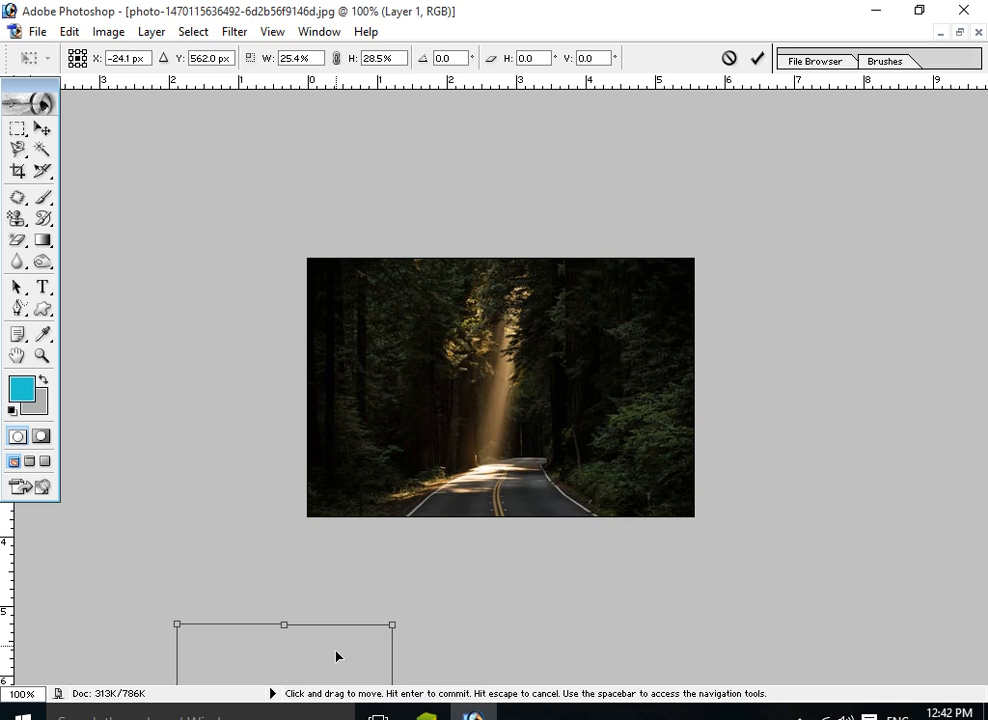
# - Move the woman onto the middle of the forest road and scale her layer down to 16.3% width and 15.7% height
pyautogui.moveTo(335, 655); pyautogui.dragTo(565, 333)
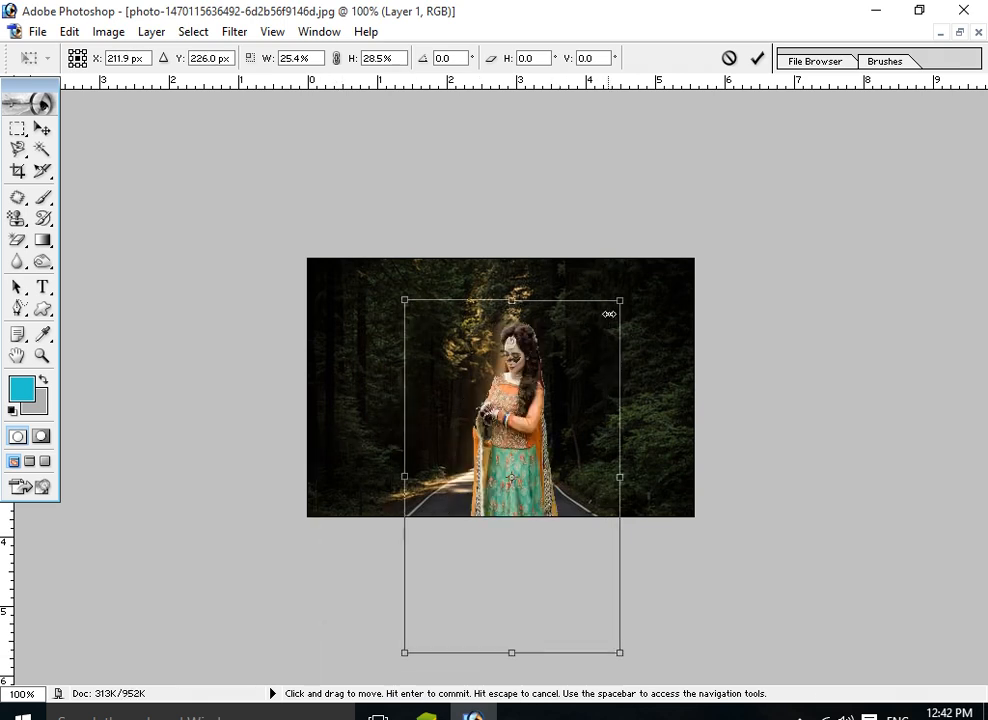
pyautogui.moveTo(619, 304); pyautogui.dragTo(571, 382)
pyautogui.moveTo(527, 424); pyautogui.dragTo(544, 341)
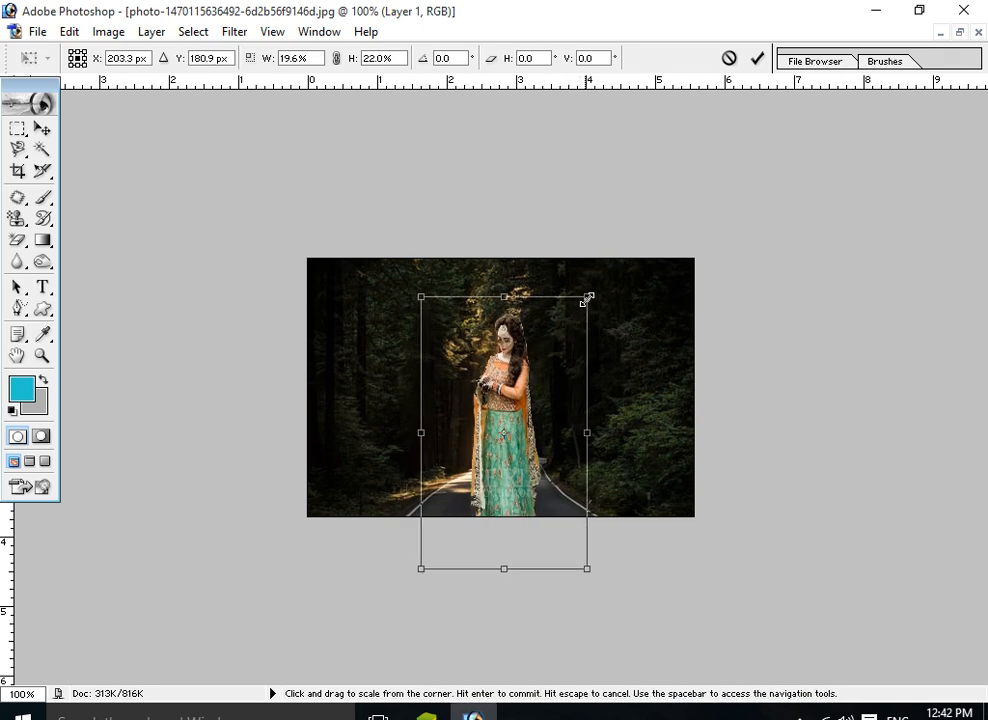
pyautogui.moveTo(587, 294); pyautogui.dragTo(559, 375)
pyautogui.moveTo(515, 404); pyautogui.dragTo(539, 387)
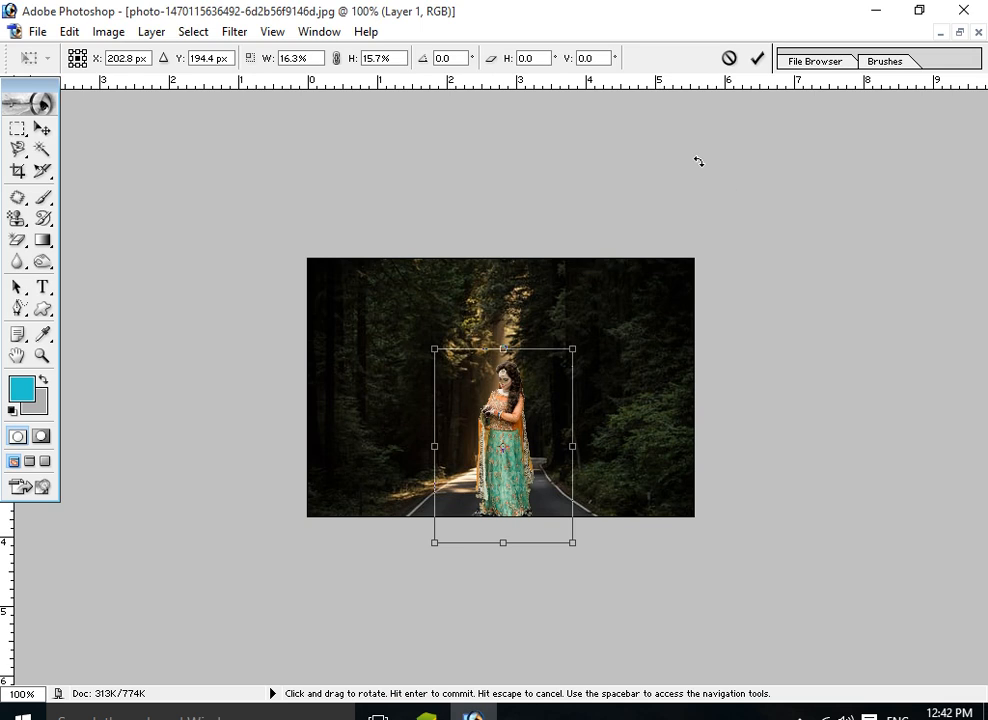
pyautogui.click(757, 58)
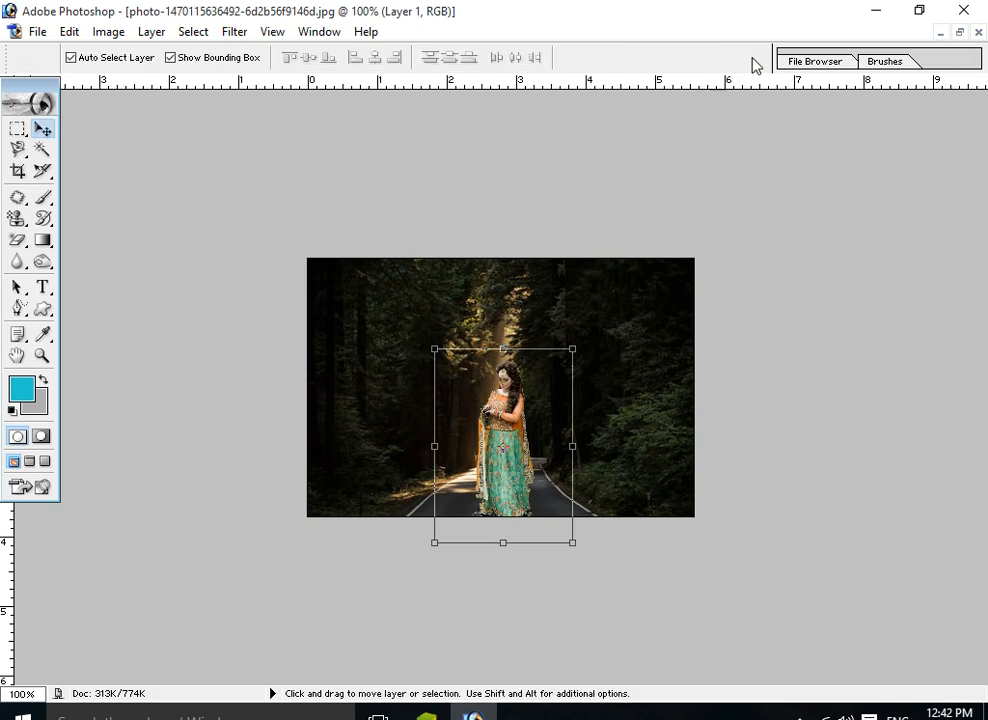
# - On the Background layer, outline the woman with the Magnetic Lasso and invert the selection
pyautogui.click(614, 432)
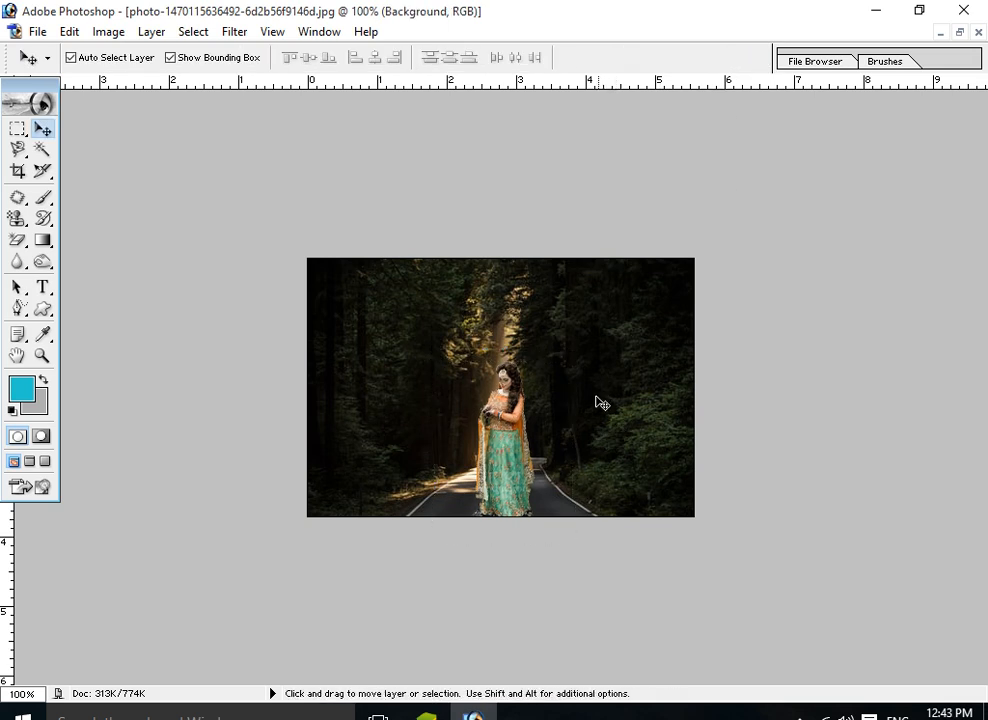
pyautogui.click(23, 244)
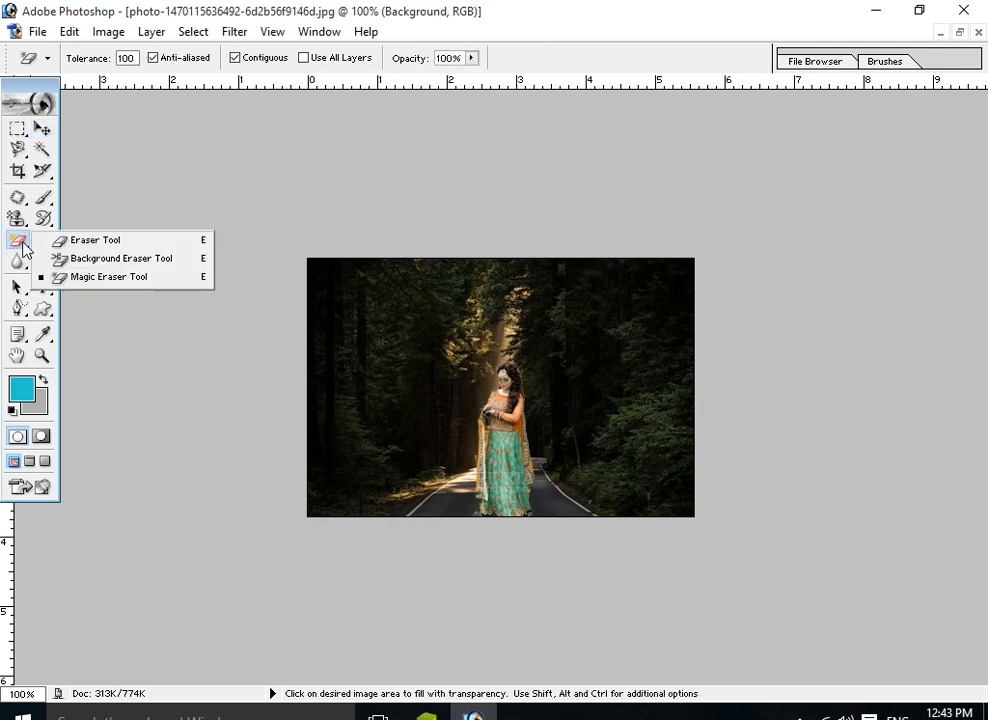
pyautogui.click(116, 260)
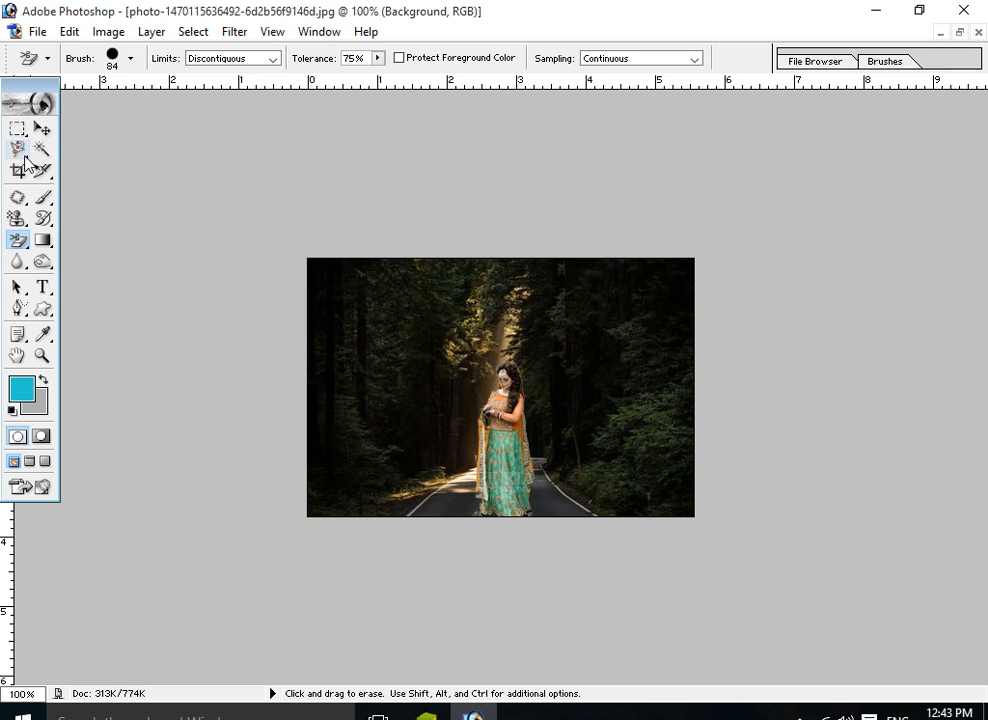
pyautogui.moveTo(18, 148)
pyautogui.mouseDown()
pyautogui.moveTo(88, 176)
pyautogui.moveTo(97, 190)
pyautogui.mouseUp()
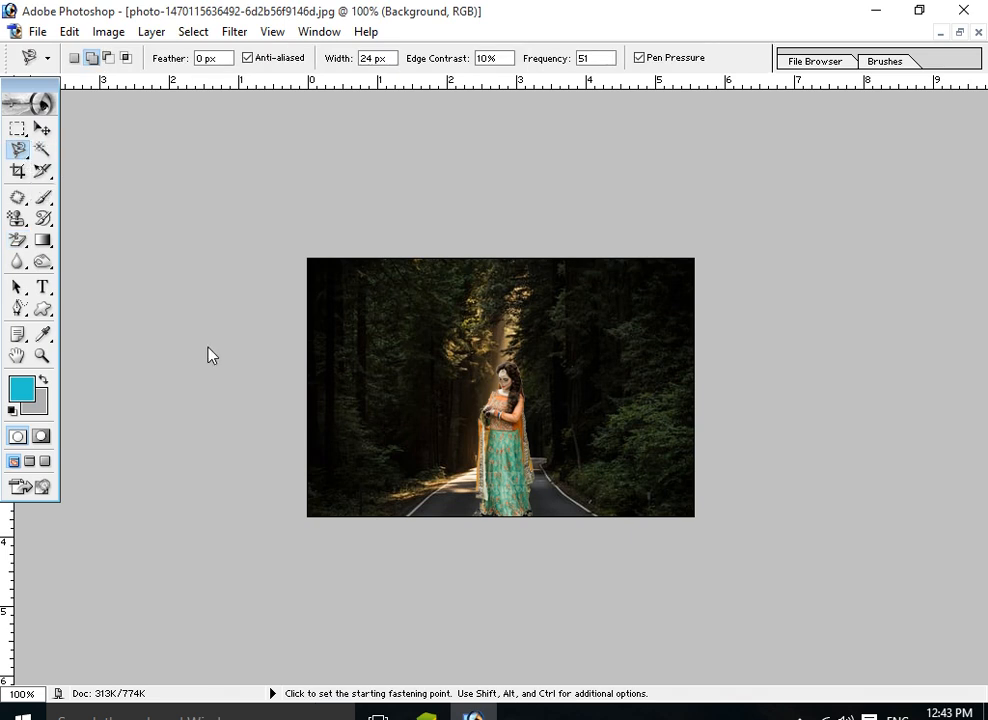
pyautogui.click(479, 492)
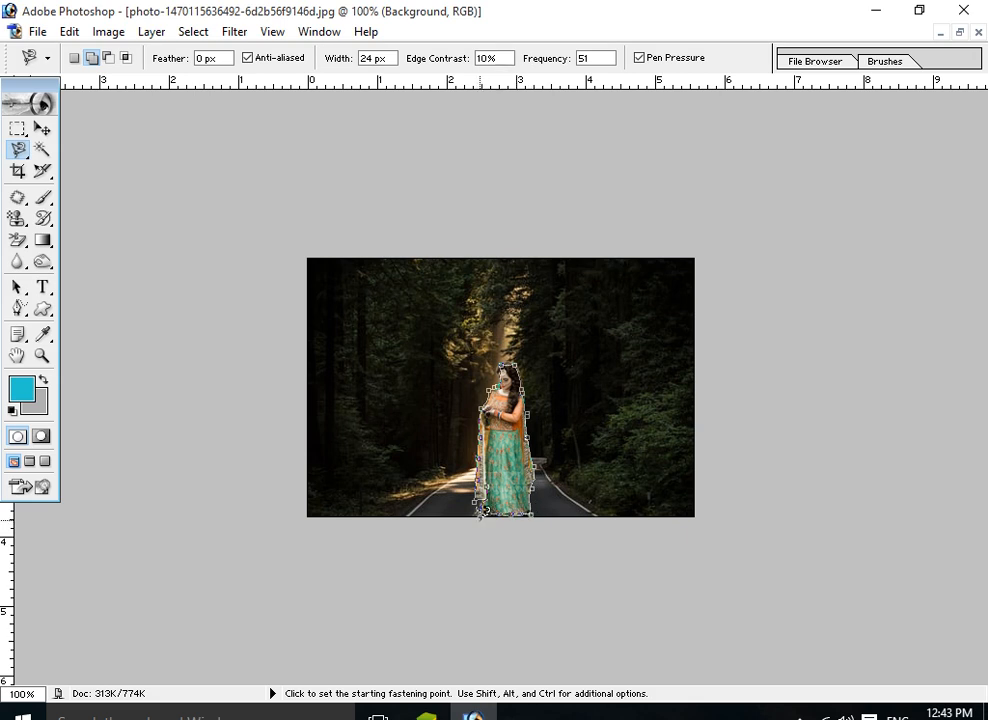
pyautogui.click(474, 516)
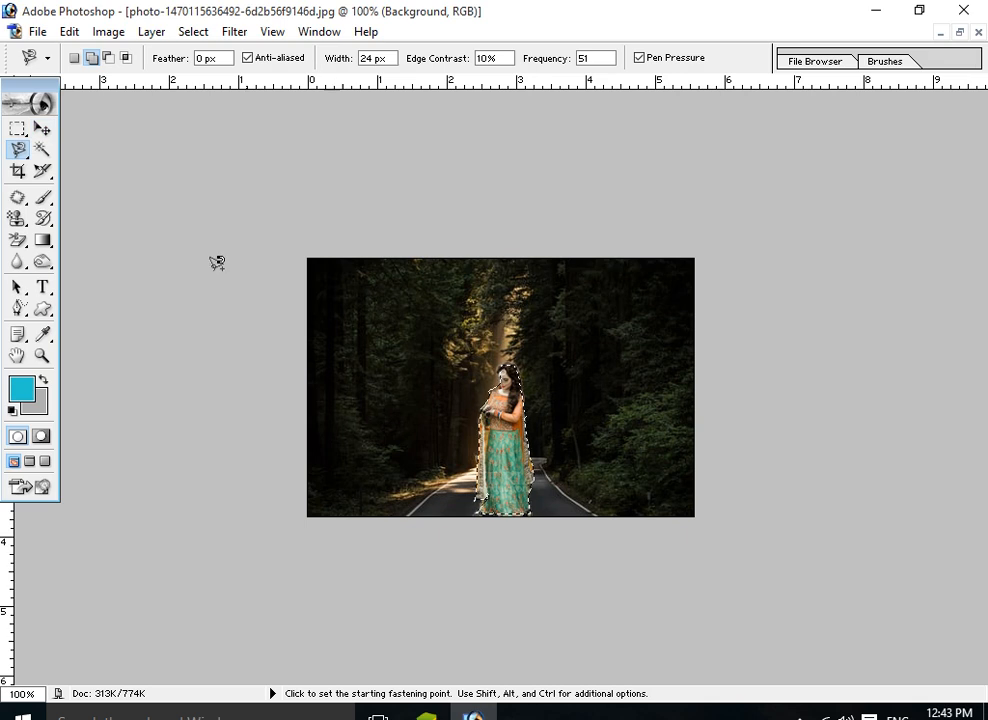
pyautogui.click(193, 33)
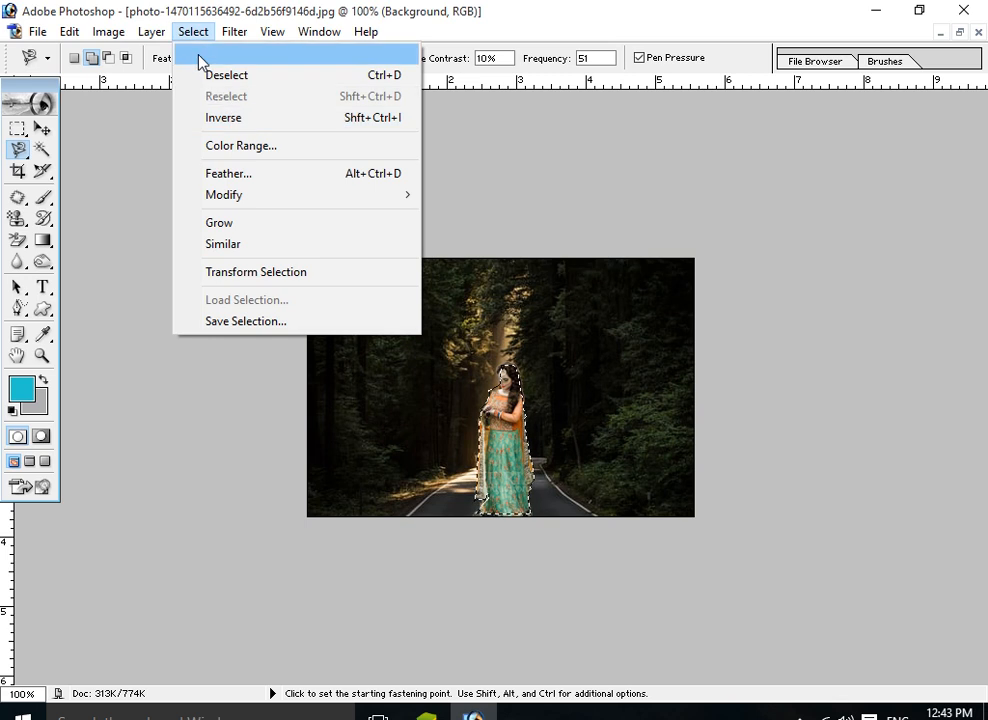
pyautogui.click(233, 119)
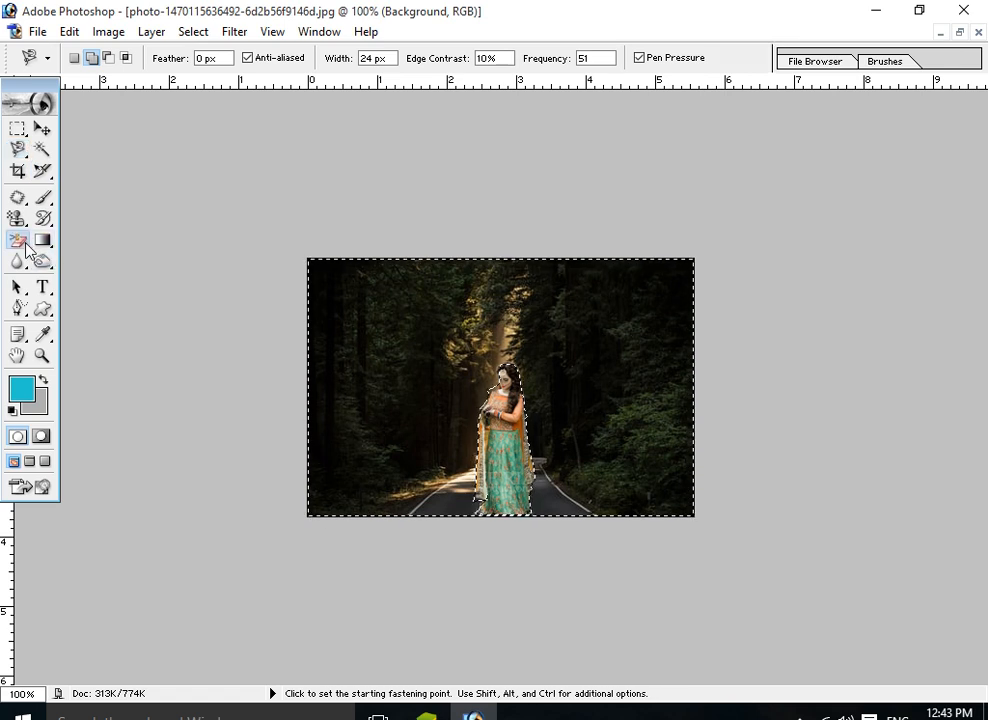
# - Erase the whole forest photo around the woman to transparency with the Background Eraser, keeping within the inverted selection
pyautogui.click(18, 240)
pyautogui.click(141, 258)
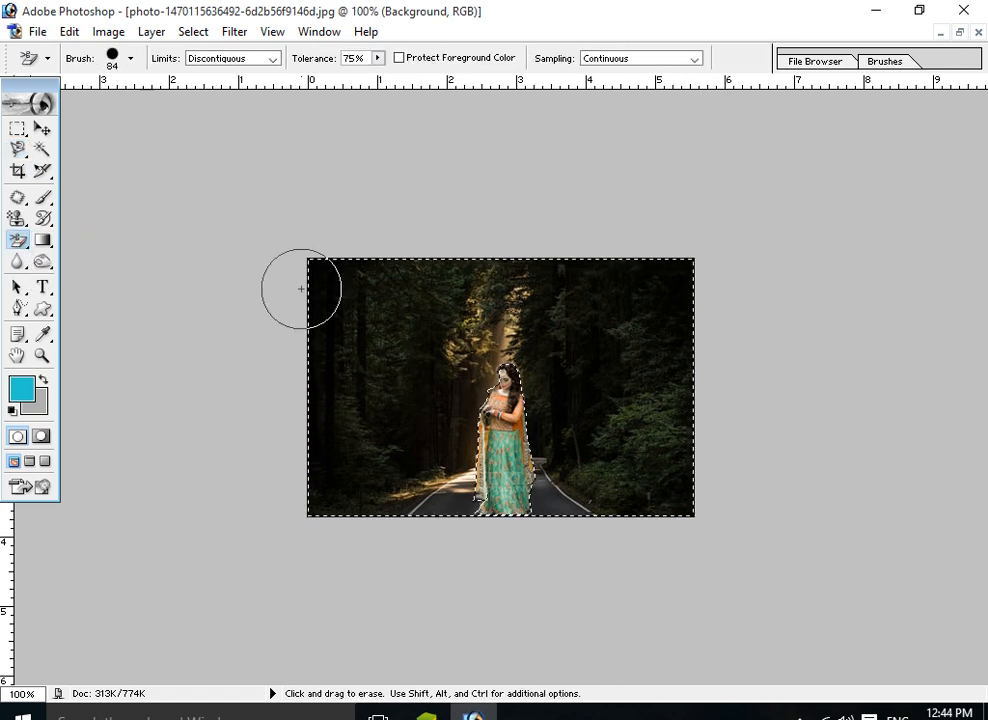
pyautogui.moveTo(348, 304)
pyautogui.mouseDown()
pyautogui.moveTo(380, 312)
pyautogui.moveTo(382, 340)
pyautogui.moveTo(456, 298)
pyautogui.moveTo(448, 284)
pyautogui.moveTo(355, 270)
pyautogui.moveTo(337, 280)
pyautogui.moveTo(307, 261)
pyautogui.moveTo(329, 317)
pyautogui.moveTo(329, 388)
pyautogui.moveTo(313, 330)
pyautogui.moveTo(319, 436)
pyautogui.moveTo(358, 453)
pyautogui.moveTo(411, 363)
pyautogui.moveTo(446, 408)
pyautogui.moveTo(469, 364)
pyautogui.moveTo(497, 341)
pyautogui.moveTo(471, 281)
pyautogui.moveTo(533, 287)
pyautogui.moveTo(589, 325)
pyautogui.moveTo(482, 326)
pyautogui.moveTo(674, 298)
pyautogui.mouseUp()
pyautogui.moveTo(709, 401)
pyautogui.mouseDown()
pyautogui.moveTo(657, 393)
pyautogui.moveTo(569, 410)
pyautogui.moveTo(560, 430)
pyautogui.moveTo(667, 456)
pyautogui.moveTo(500, 495)
pyautogui.moveTo(413, 441)
pyautogui.mouseUp()
pyautogui.moveTo(382, 488)
pyautogui.mouseDown()
pyautogui.moveTo(418, 440)
pyautogui.moveTo(326, 503)
pyautogui.moveTo(406, 430)
pyautogui.mouseUp()
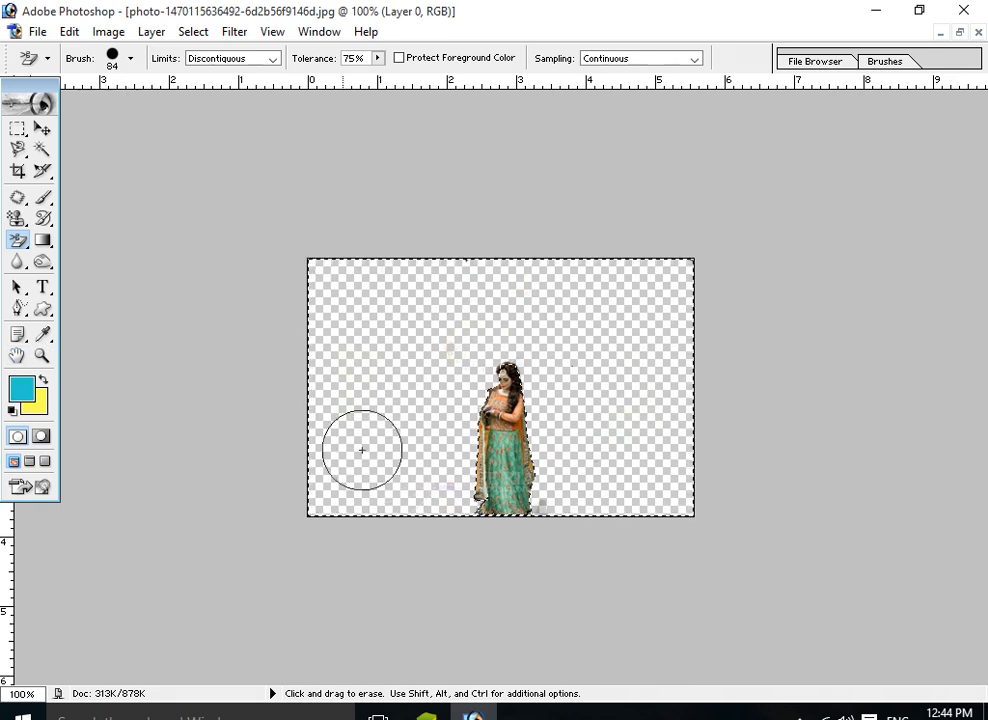
pyautogui.click(22, 245)
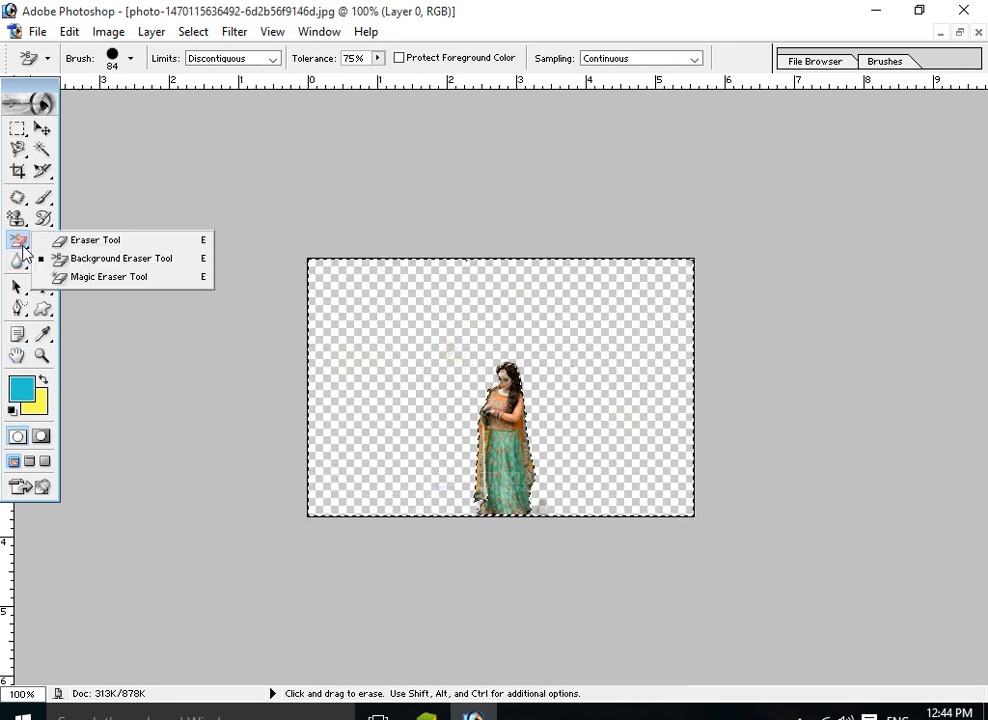